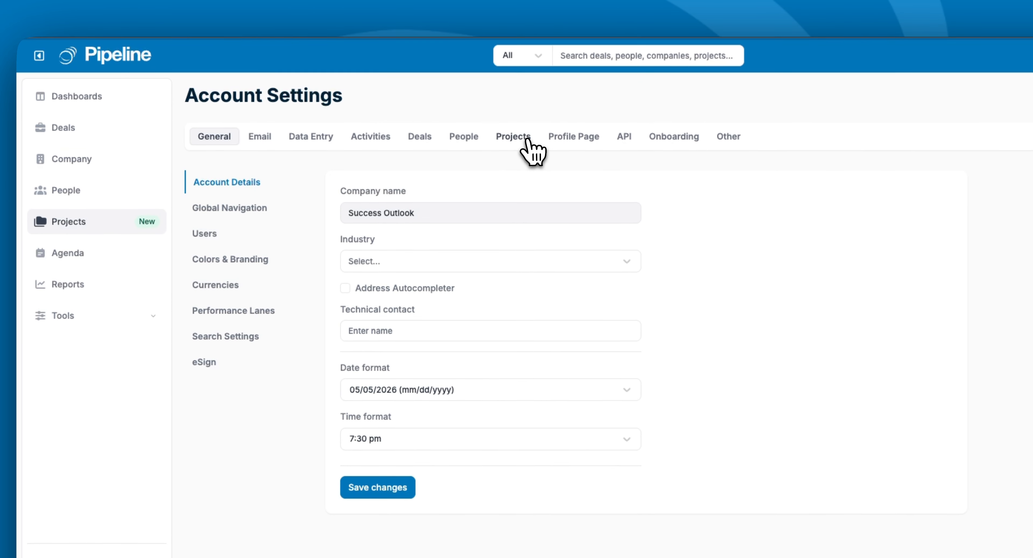
- Open the project templates settings and browse the system project templates
left_click(529, 137)
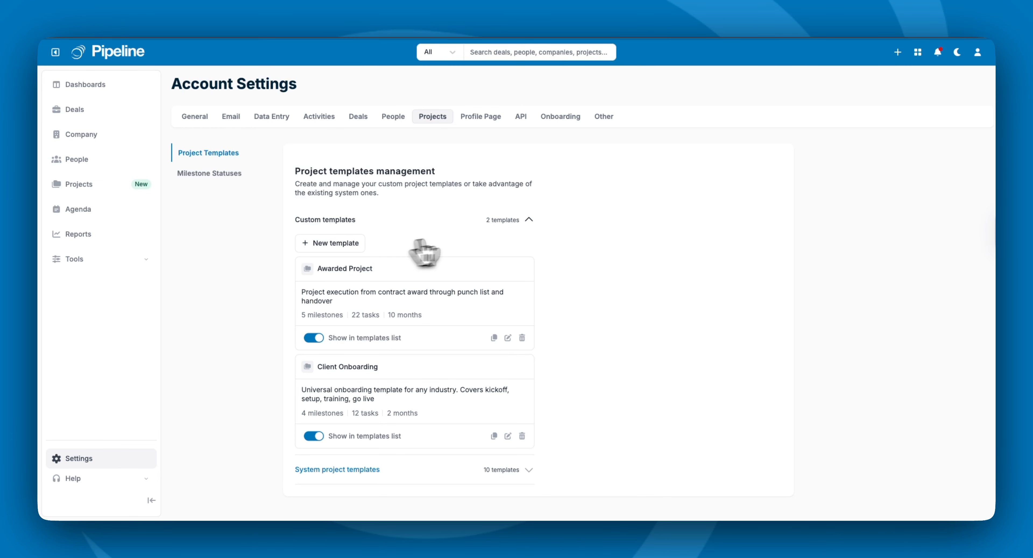
left_click(529, 219)
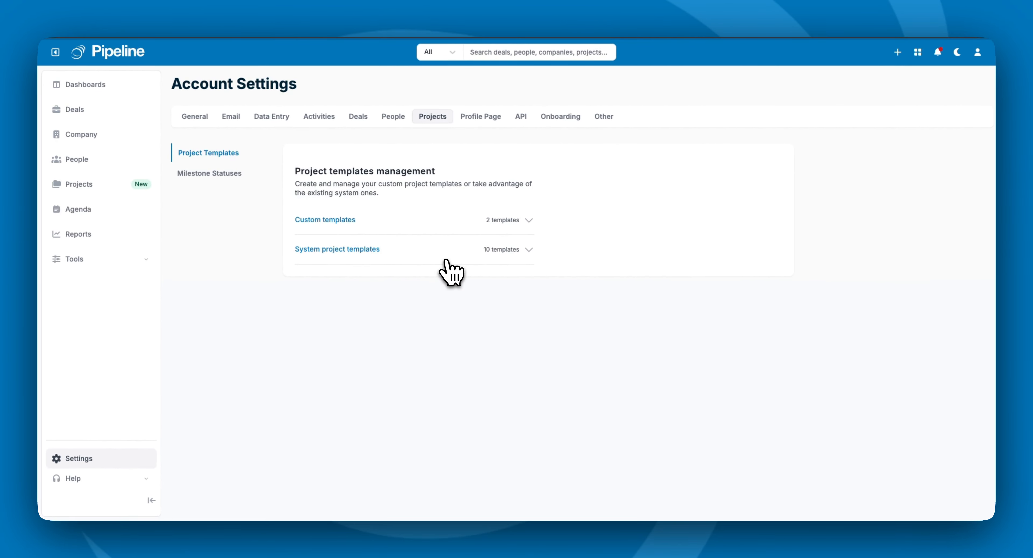
left_click(522, 249)
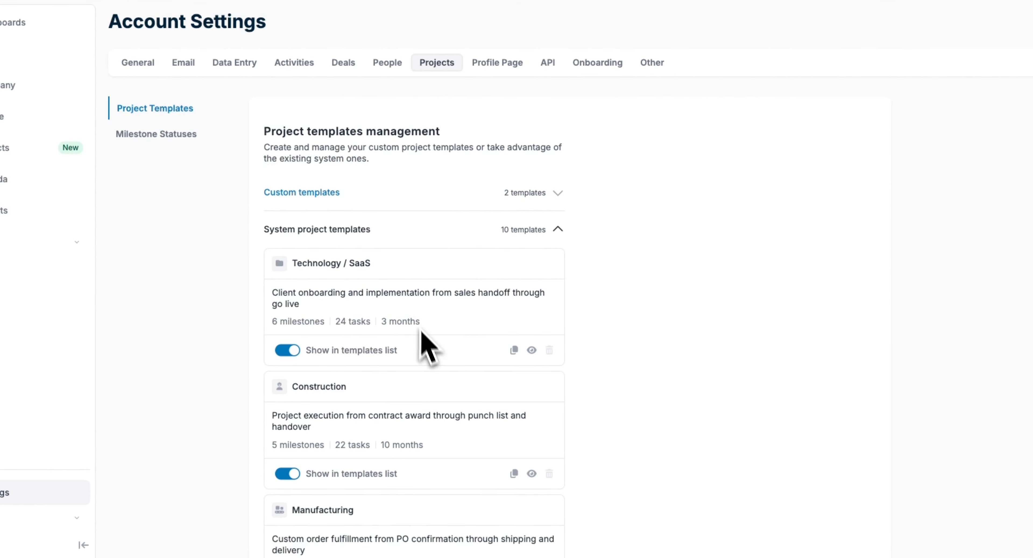
scroll(422, 346, "down", 3)
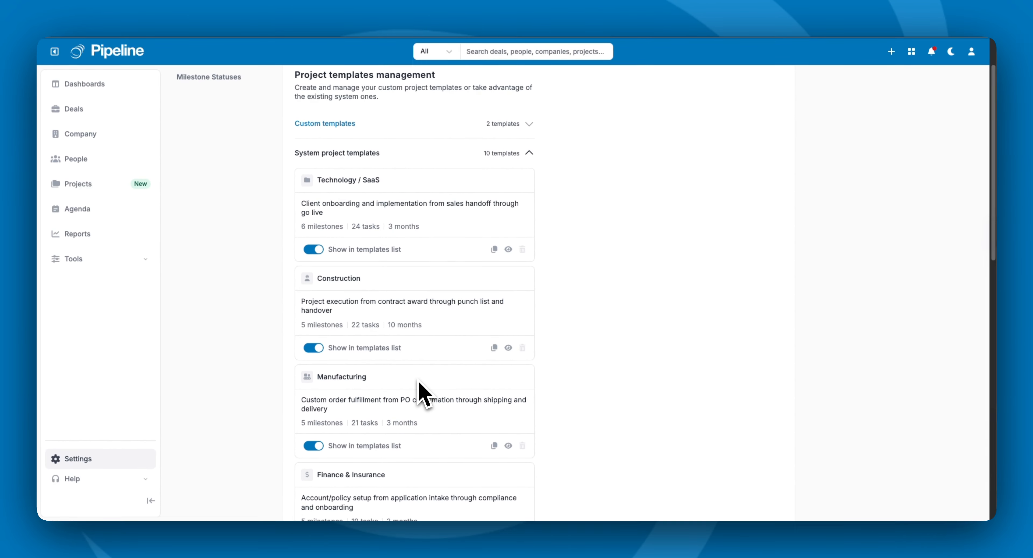
scroll(419, 386, "down", 1)
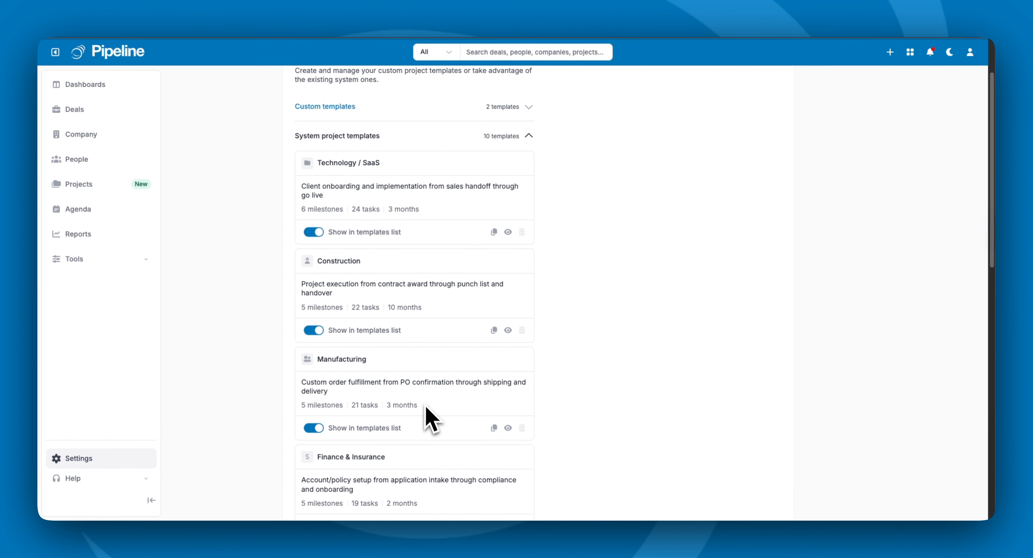
scroll(443, 456, "down", 2)
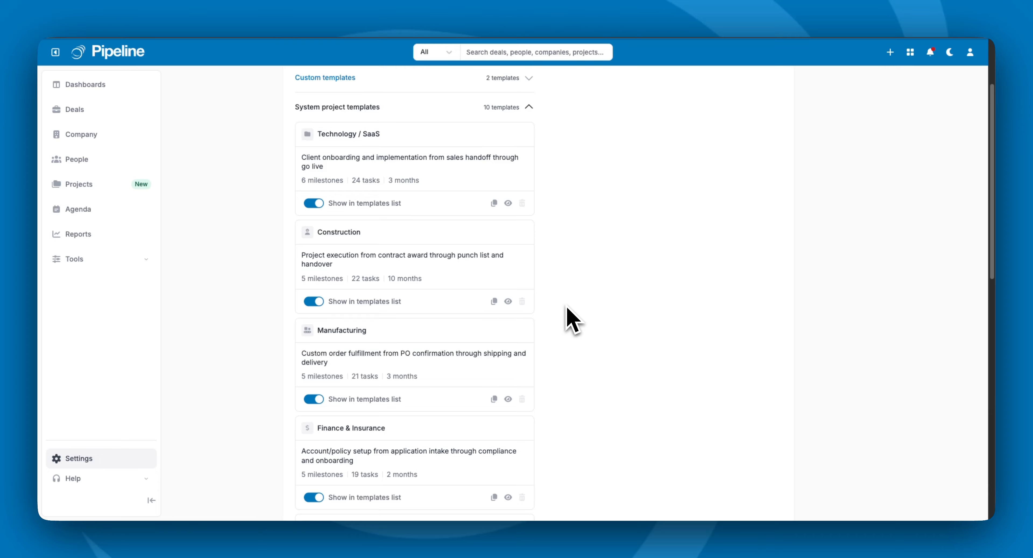
- Preview the Construction system template and the tasks of its Pre-Construction & Mobilization milestone, and close the preview
left_click(508, 302)
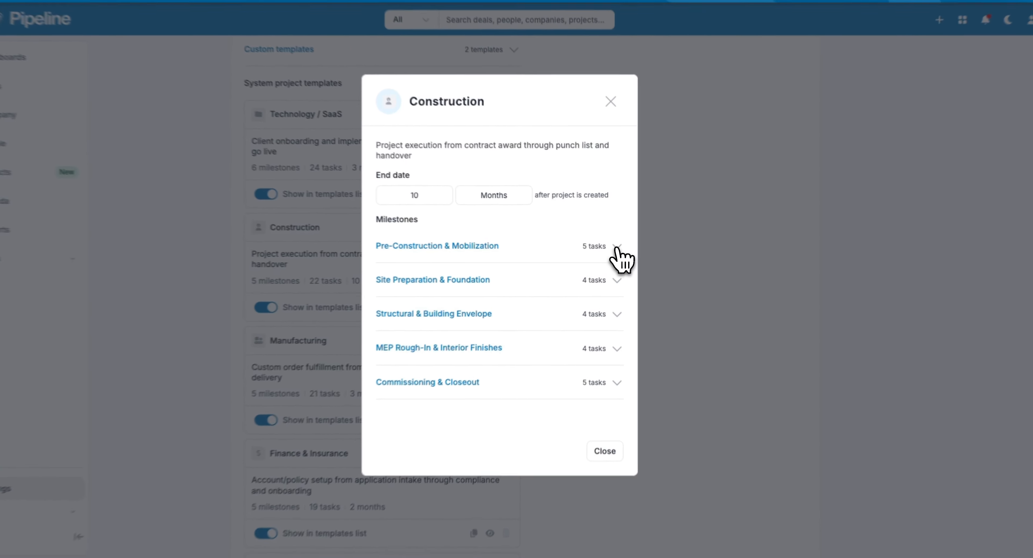
left_click(557, 251)
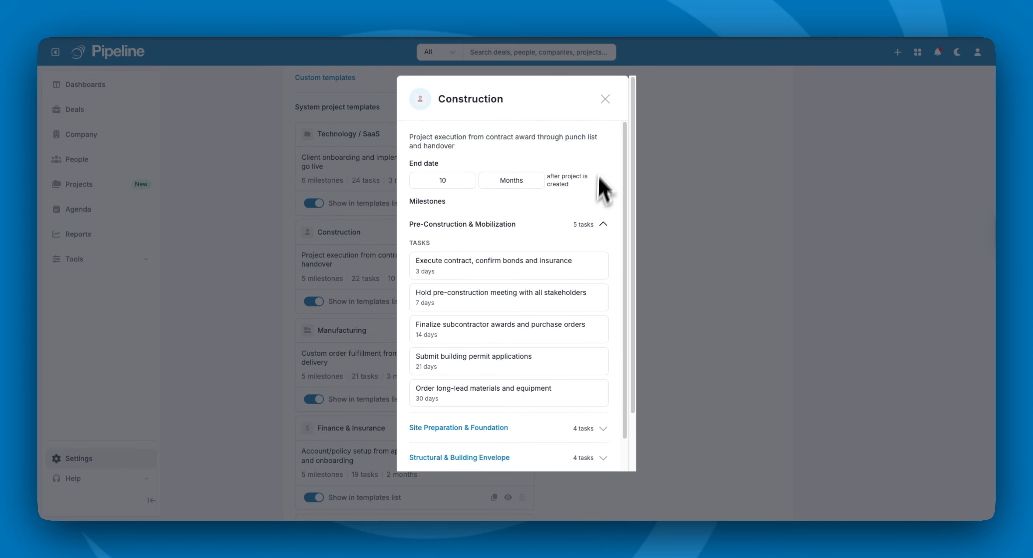
left_click(605, 99)
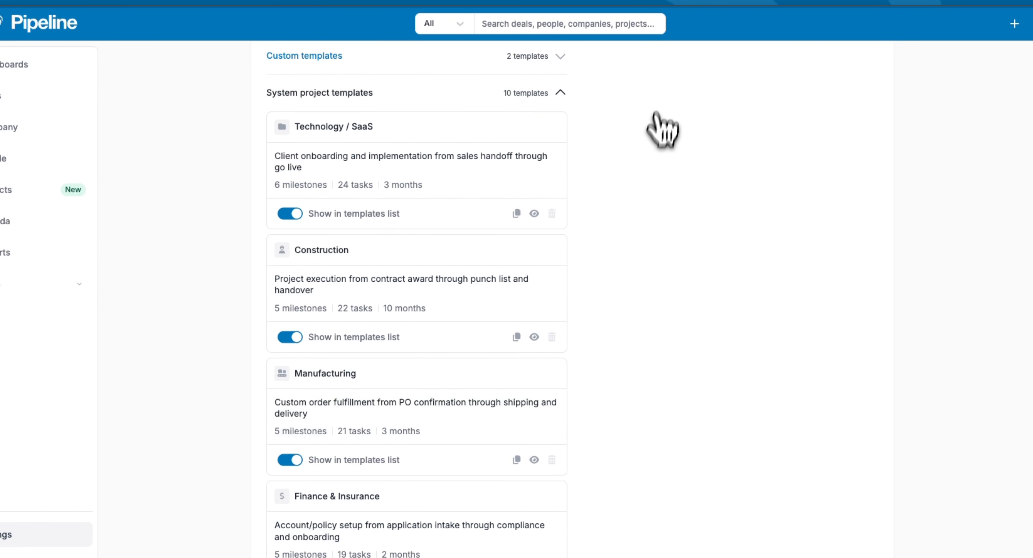
- Open a copy of the Construction template, examine its Pre-Construction & Mobilization milestone, and return to all templates without saving
left_click(516, 337)
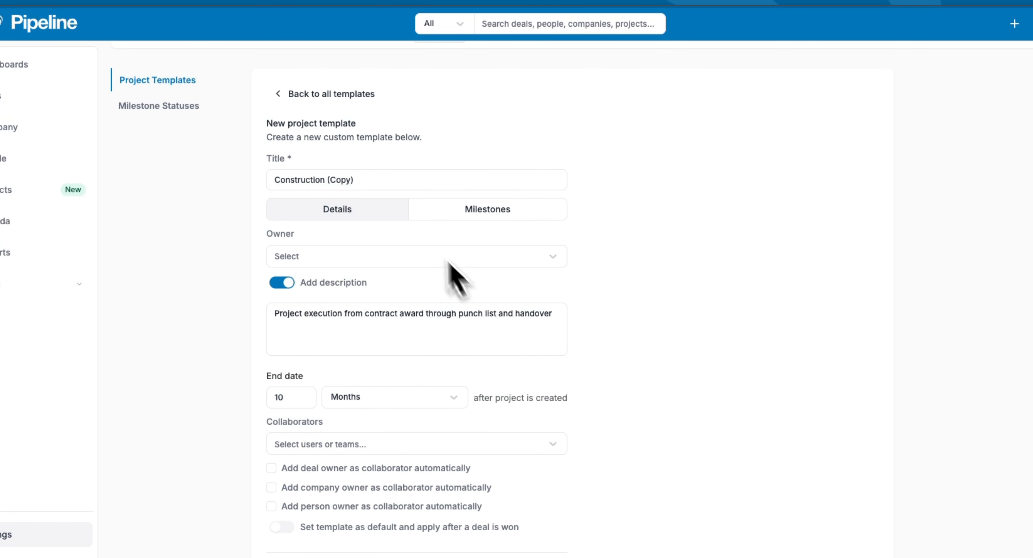
left_click_drag(354, 180, 287, 180)
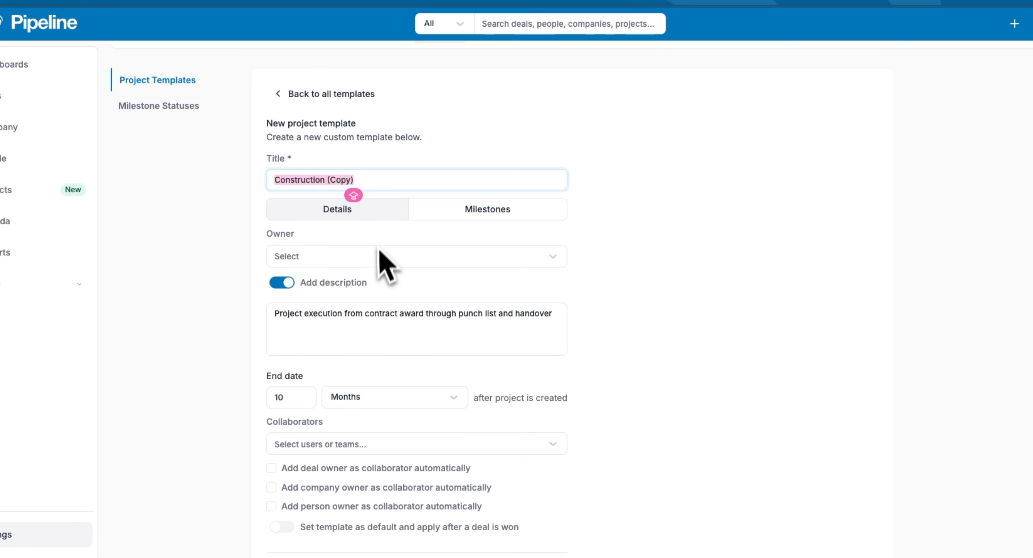
left_click(482, 216)
scroll(483, 217, "up", 2)
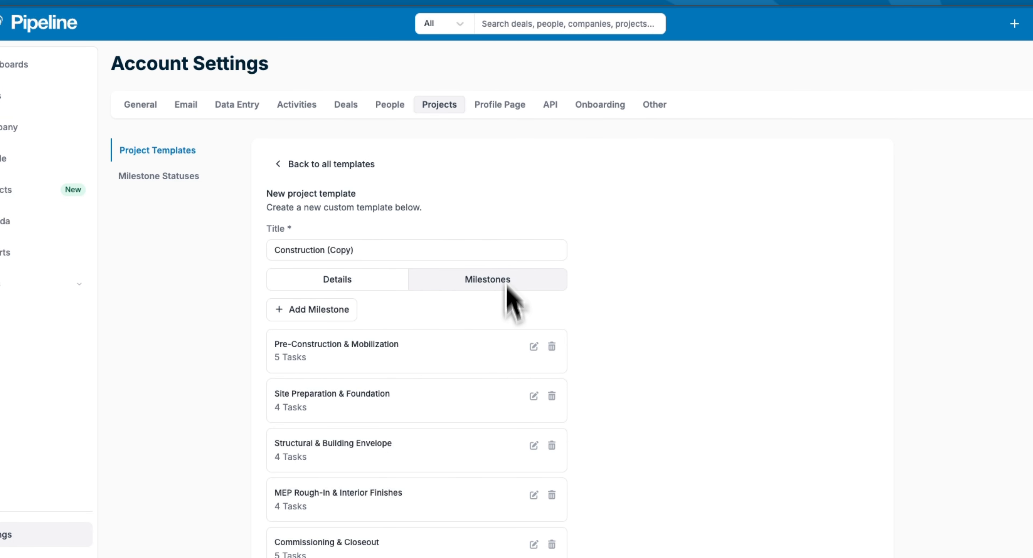
scroll(484, 403, "down", 1)
left_click(534, 304)
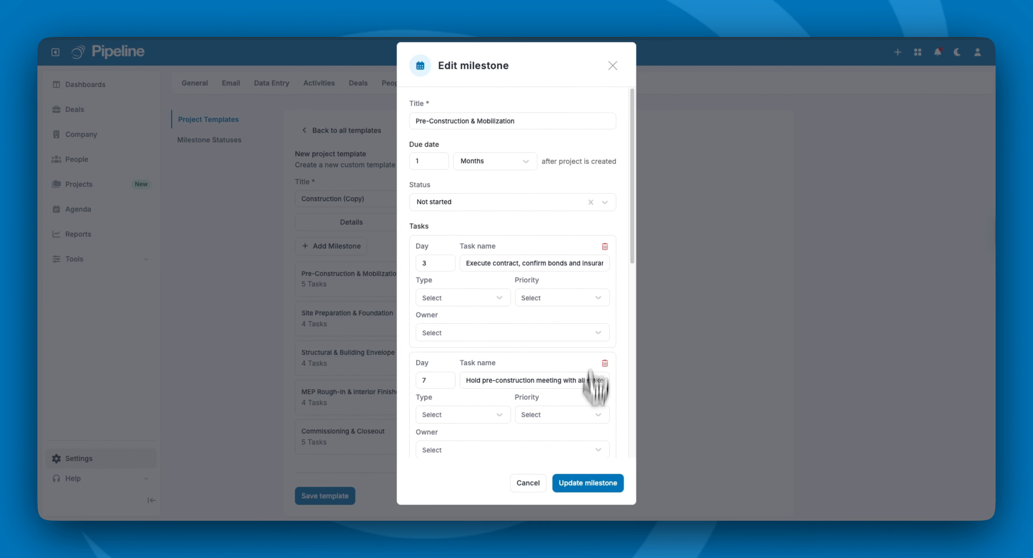
left_click(612, 65)
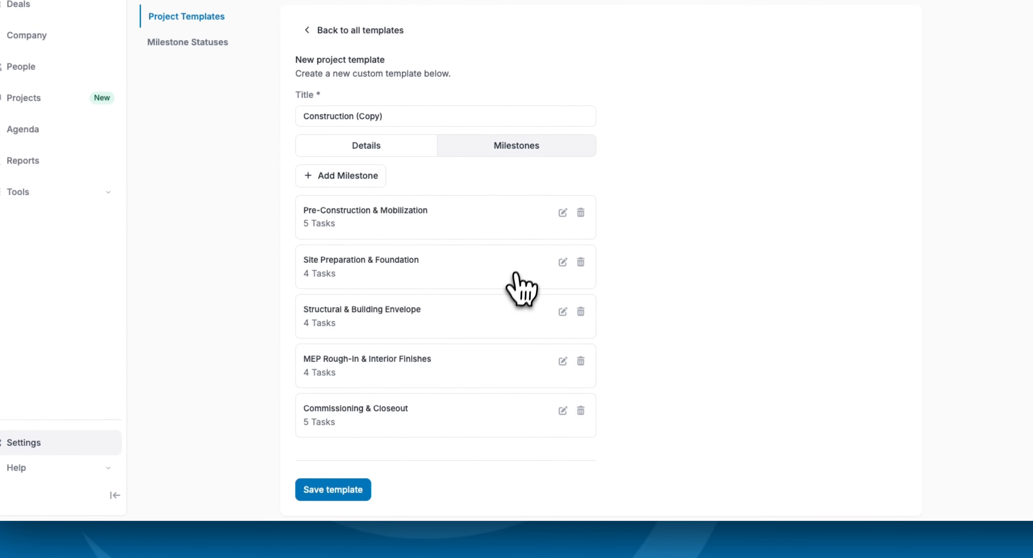
left_click(348, 66)
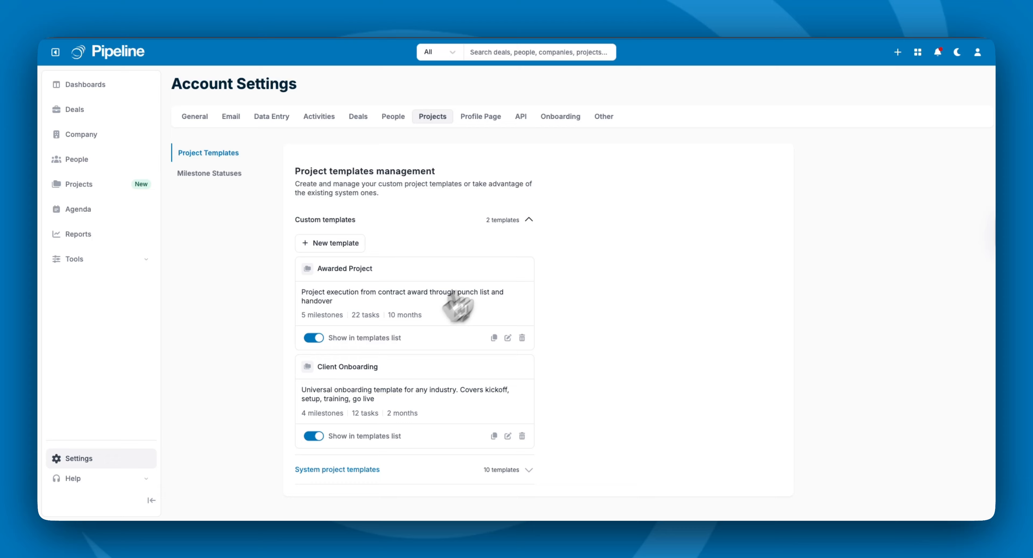
- Show only the system project templates and check the template choices offered for a new project, cancelling the project form
left_click(528, 220)
left_click(529, 249)
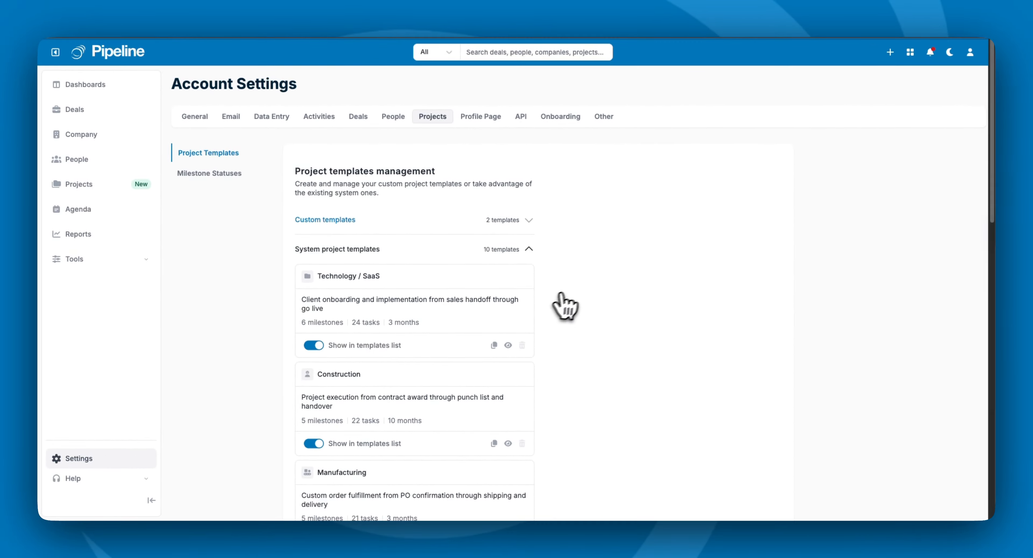
left_click(889, 53)
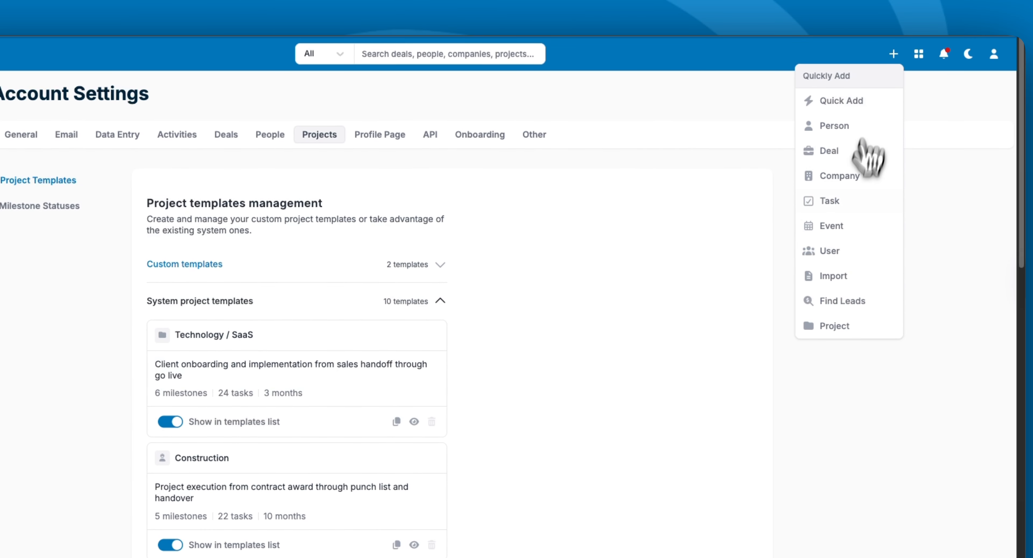
left_click(835, 327)
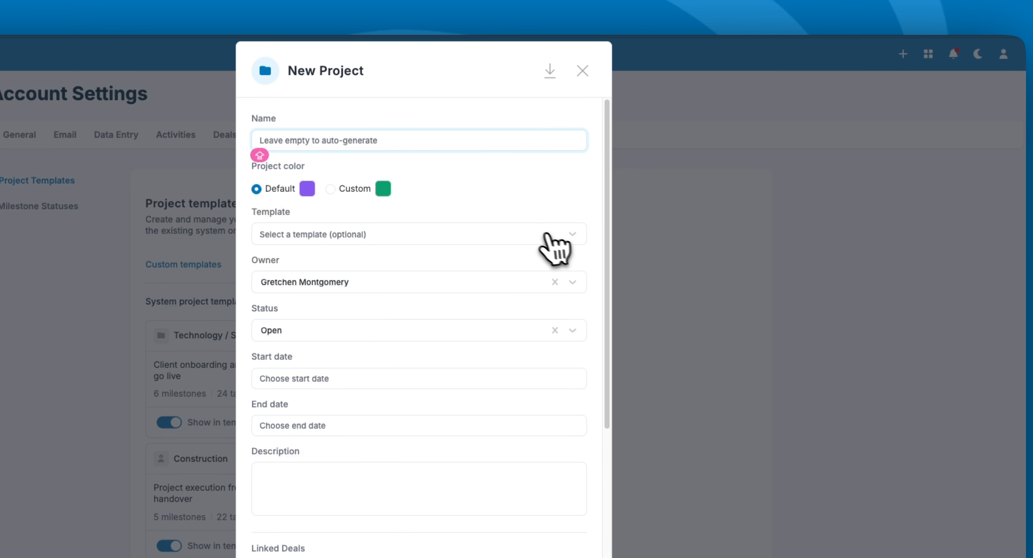
left_click(403, 234)
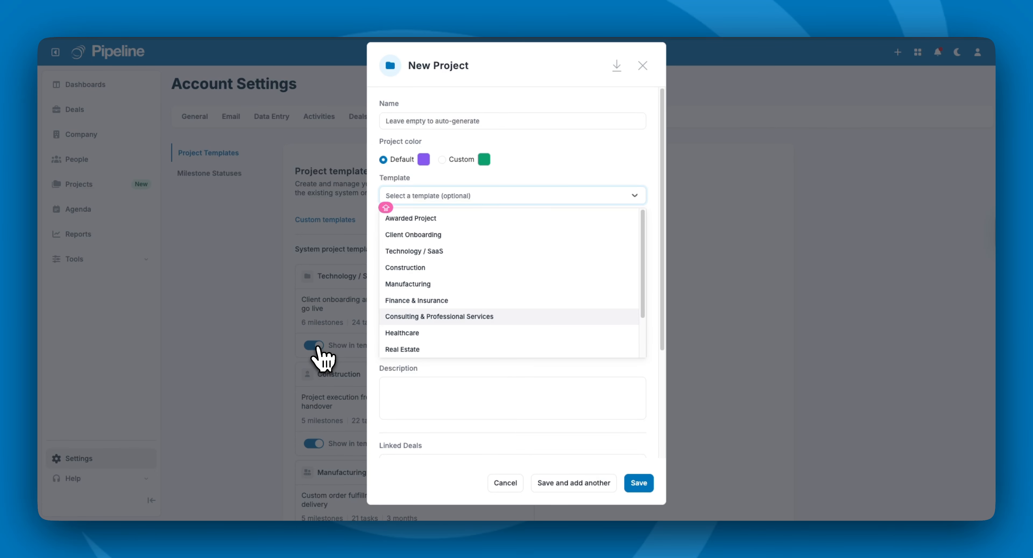
left_click(497, 485)
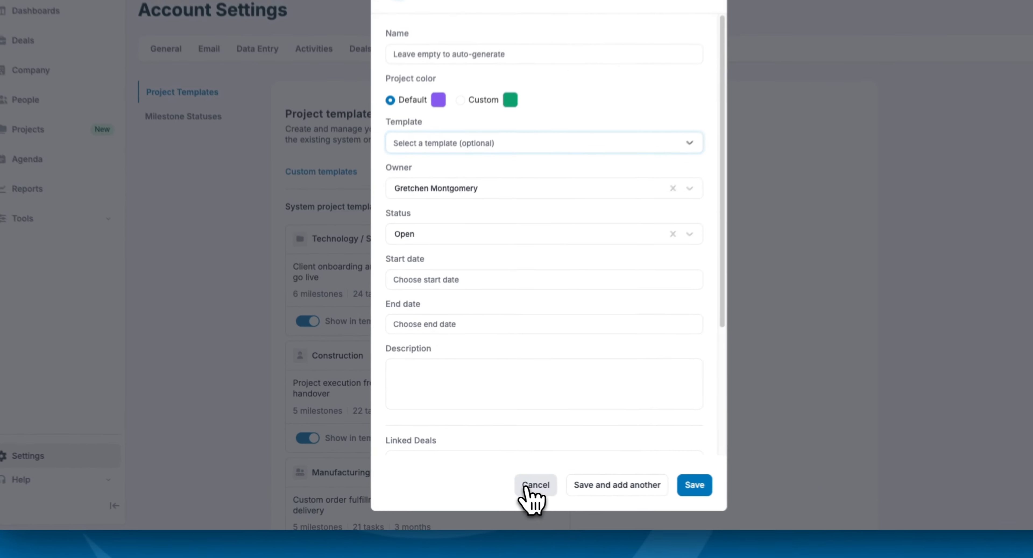
left_click(529, 486)
- Hide the Technology / SaaS system template from the templates list
scroll(422, 323, "down", 1)
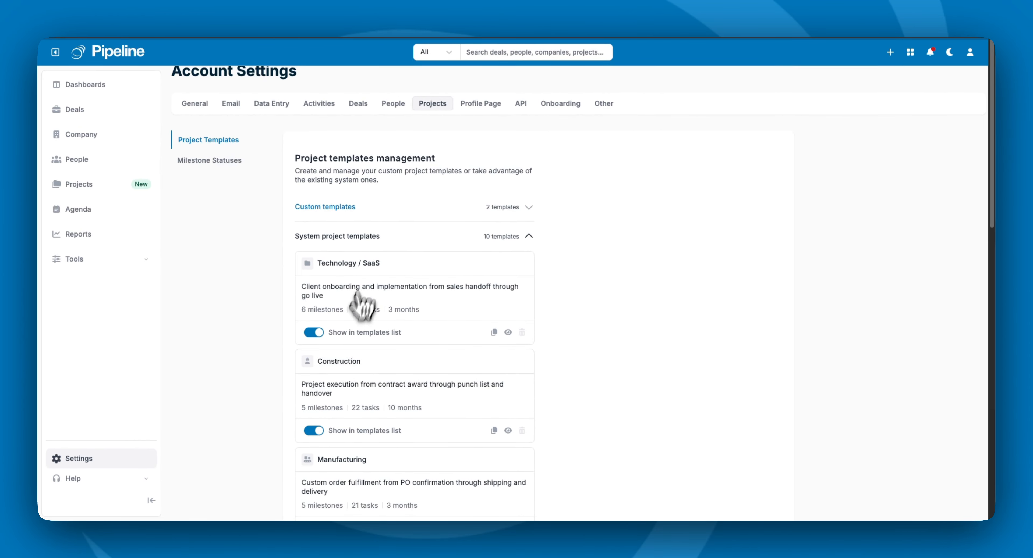
left_click(314, 333)
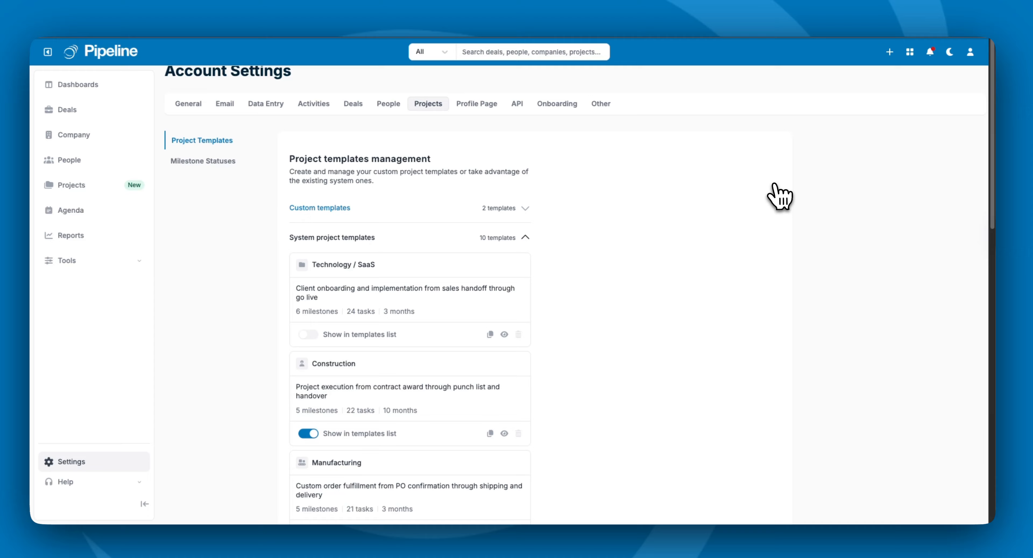
left_click(525, 237)
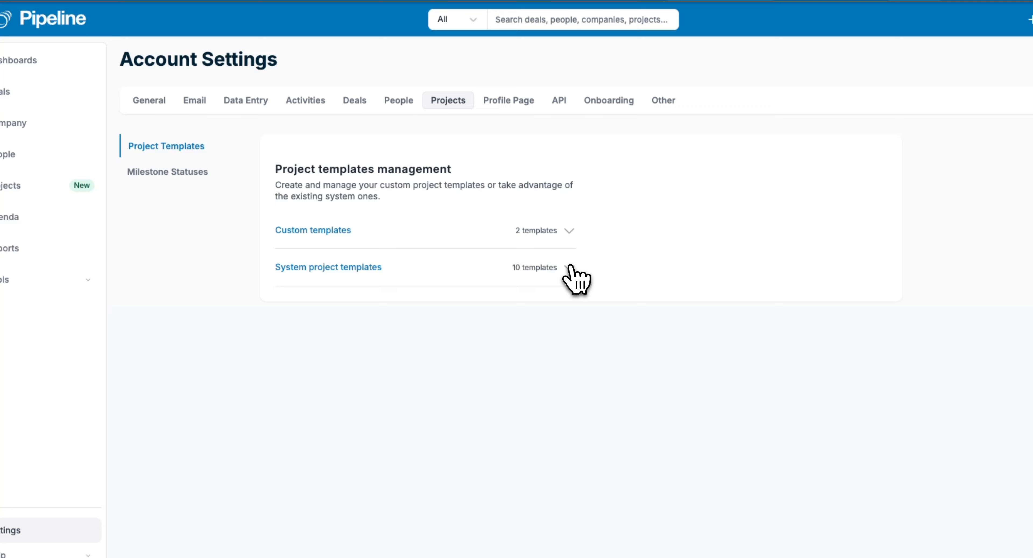
left_click(569, 268)
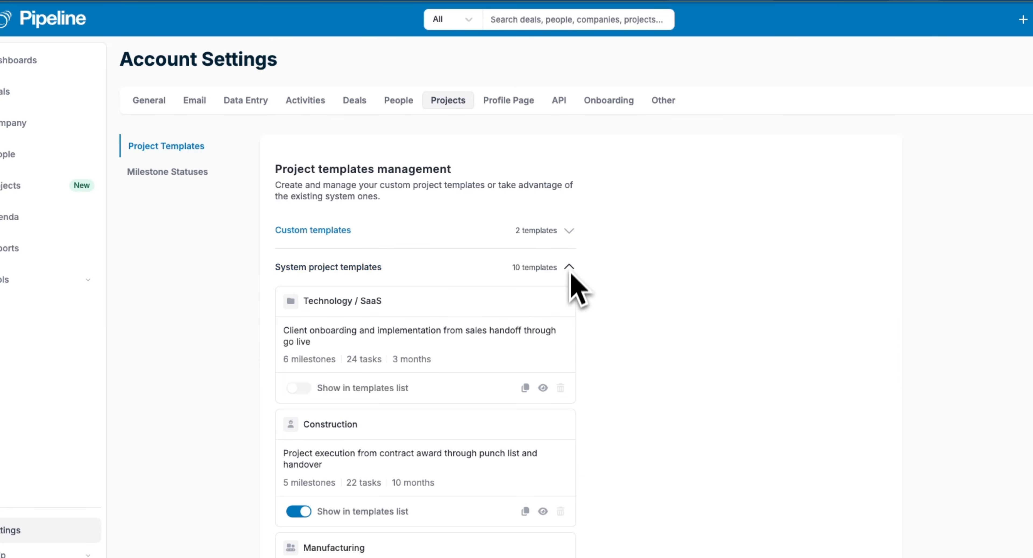
- Start a new custom project template titled PROJECT DEMO
scroll(560, 362, "down", 2)
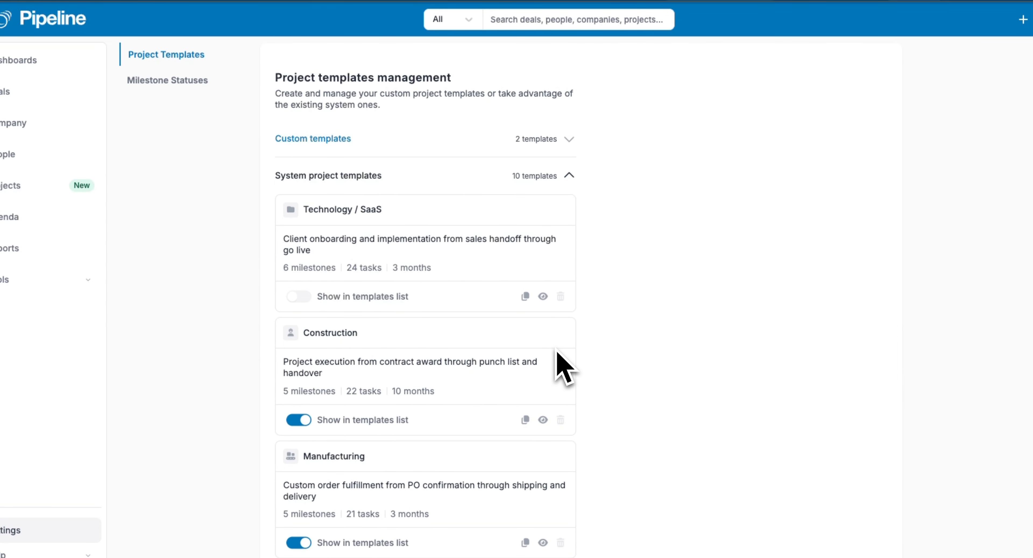
left_click(569, 140)
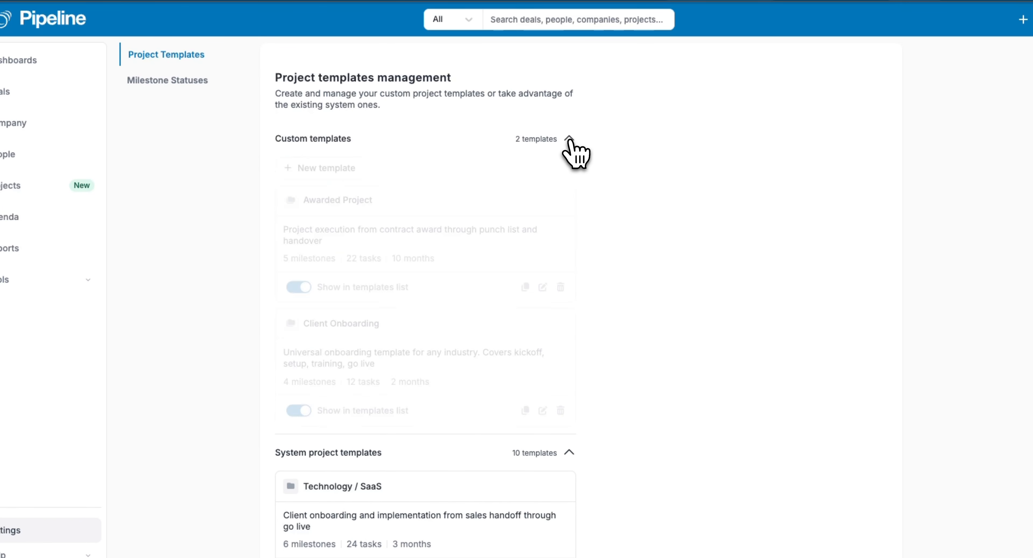
left_click(344, 170)
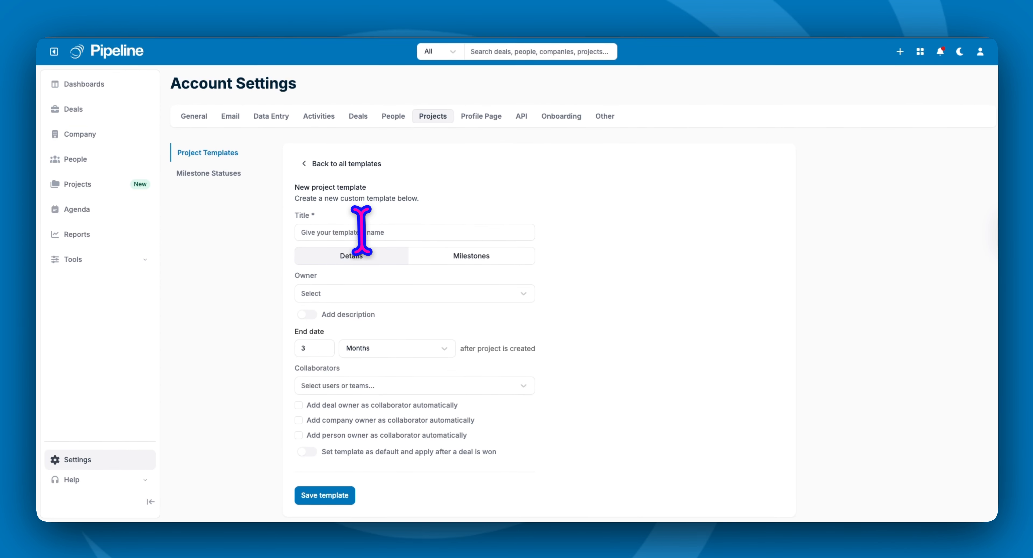
left_click(359, 246)
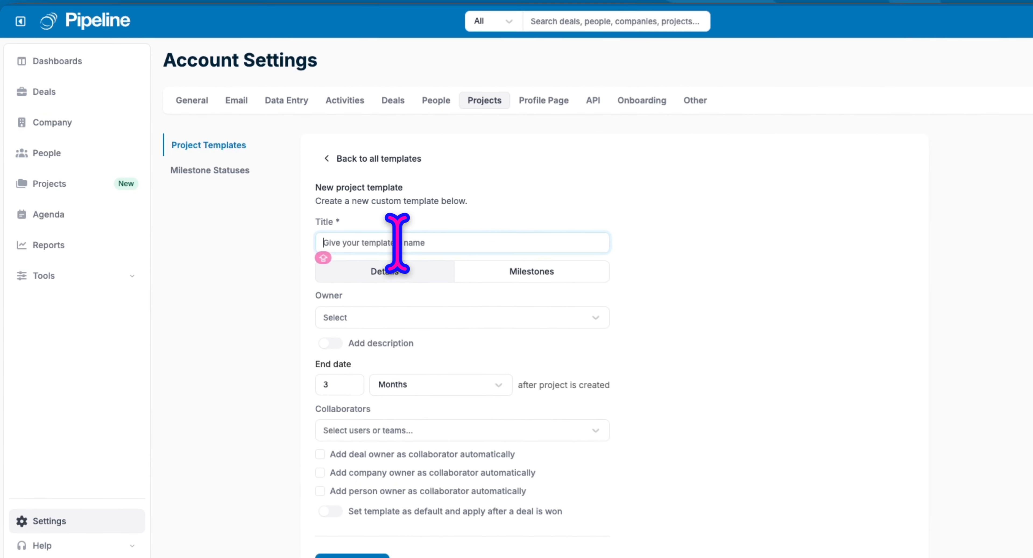
type("PROJECT DEMO")
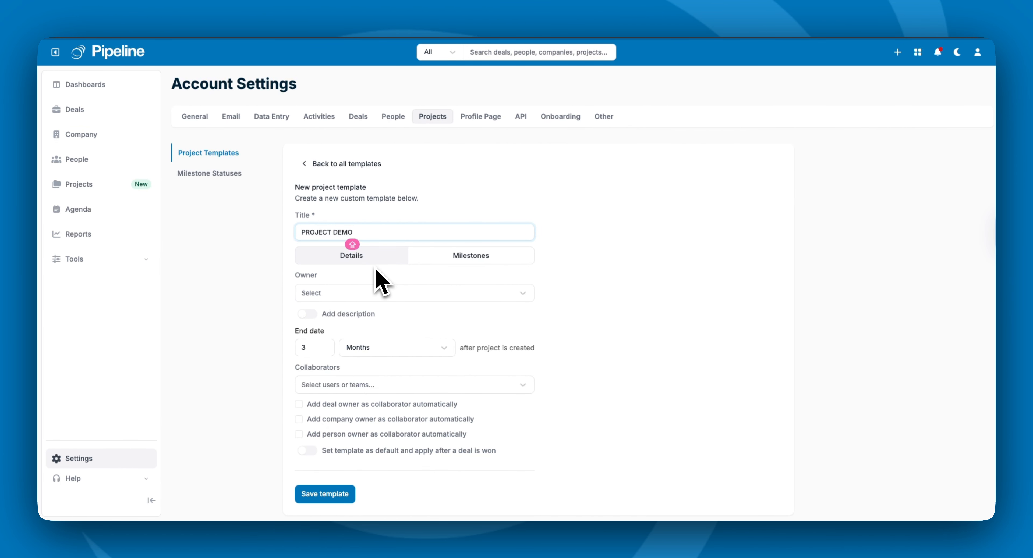
- Look at the owner choices and the optional description field of the new template
left_click(485, 293)
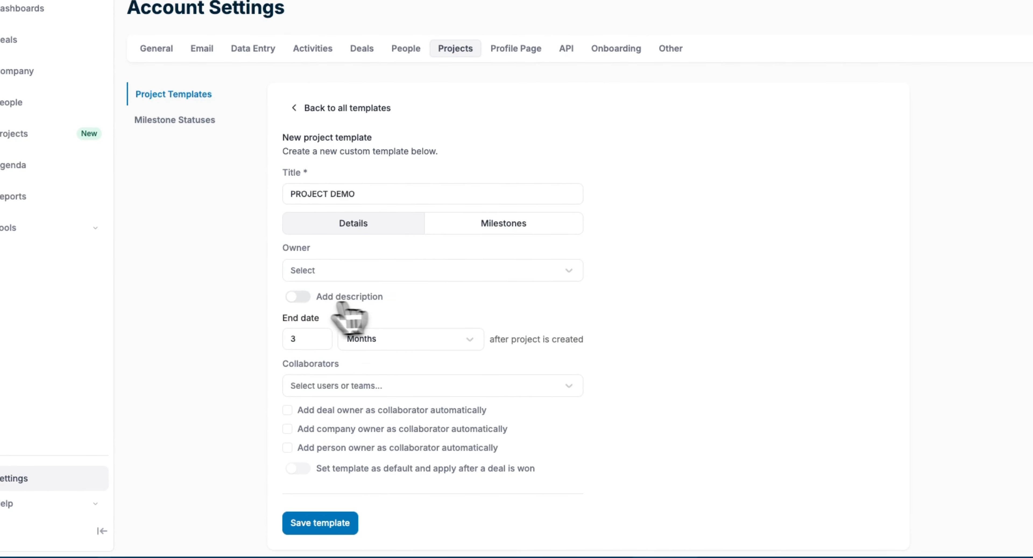
left_click(298, 297)
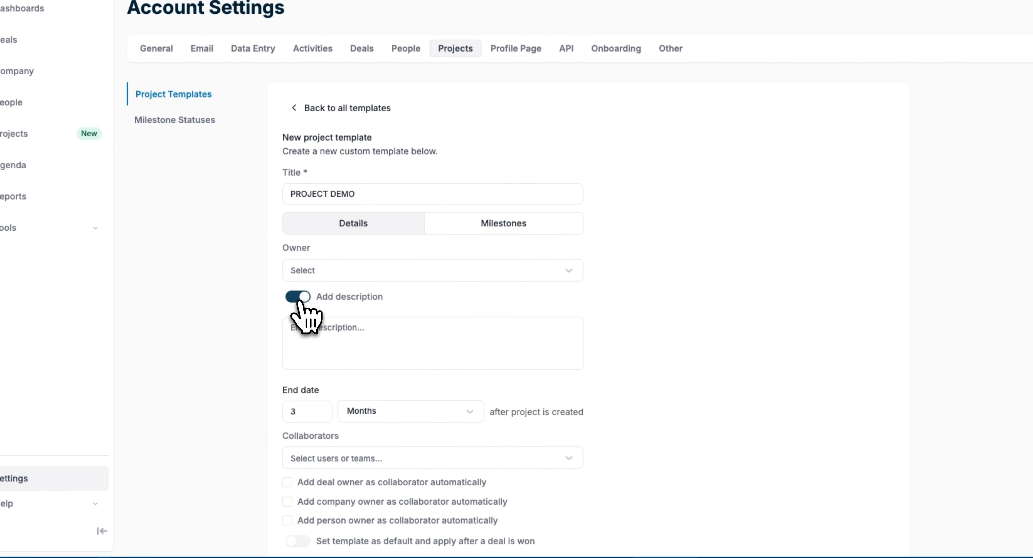
left_click(299, 299)
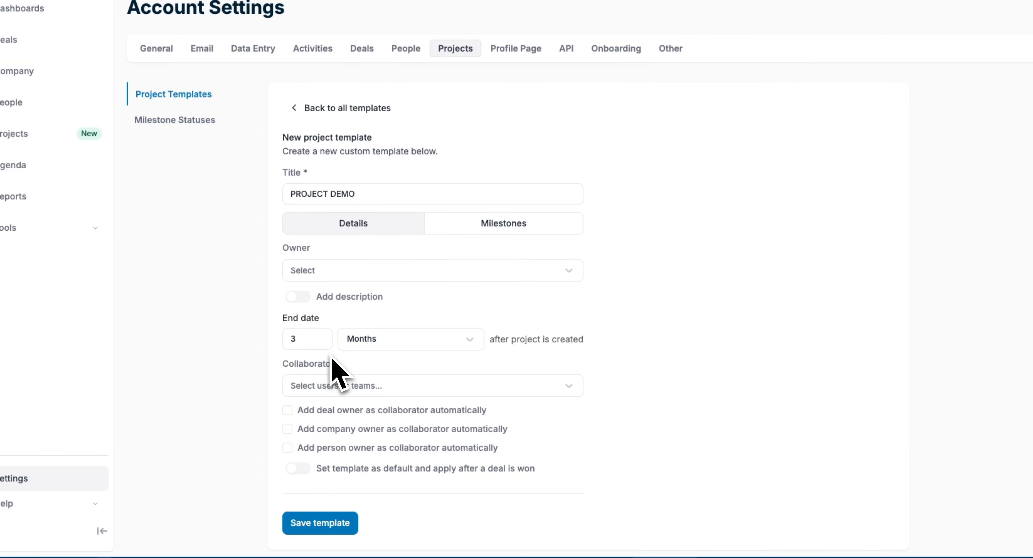
- Set the template's end date to 30 days after the project is created
left_click(451, 344)
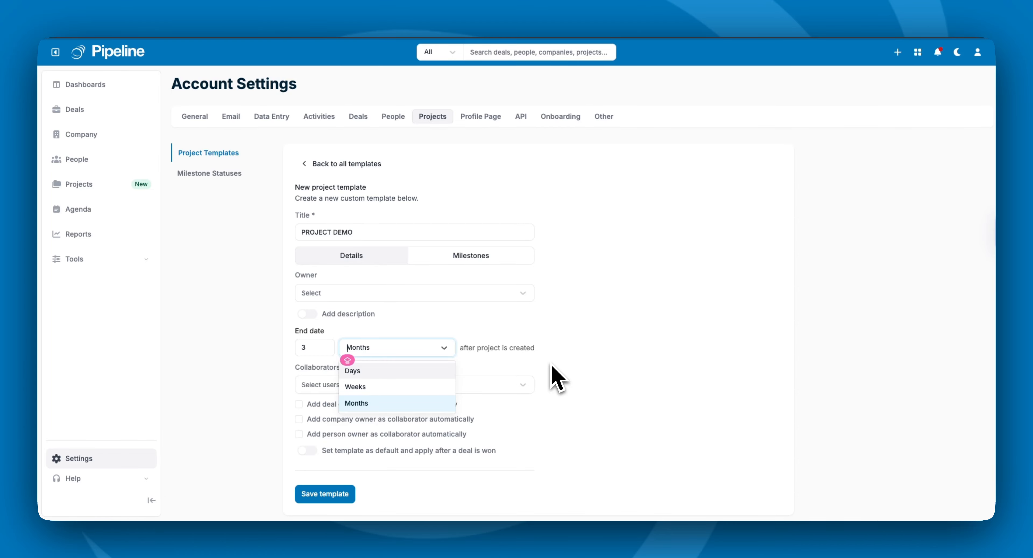
left_click(325, 347)
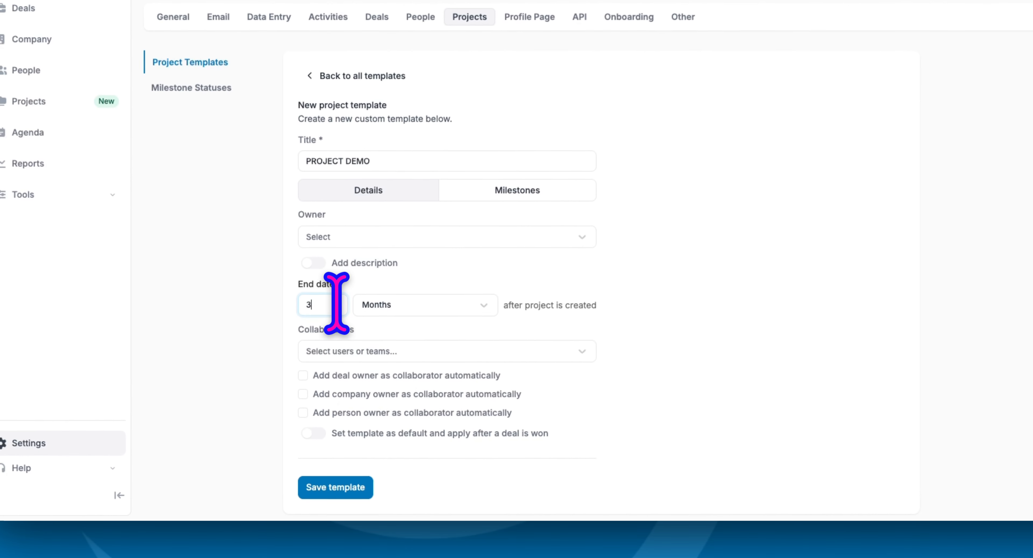
type("0")
left_click(401, 305)
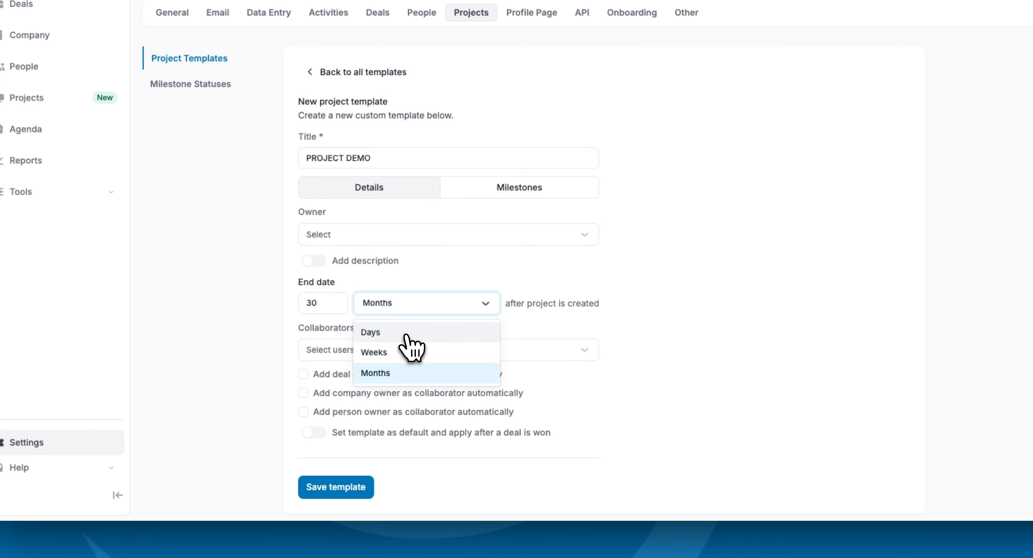
left_click(406, 336)
- Add one user from the list as a collaborator on the project template
left_click(409, 355)
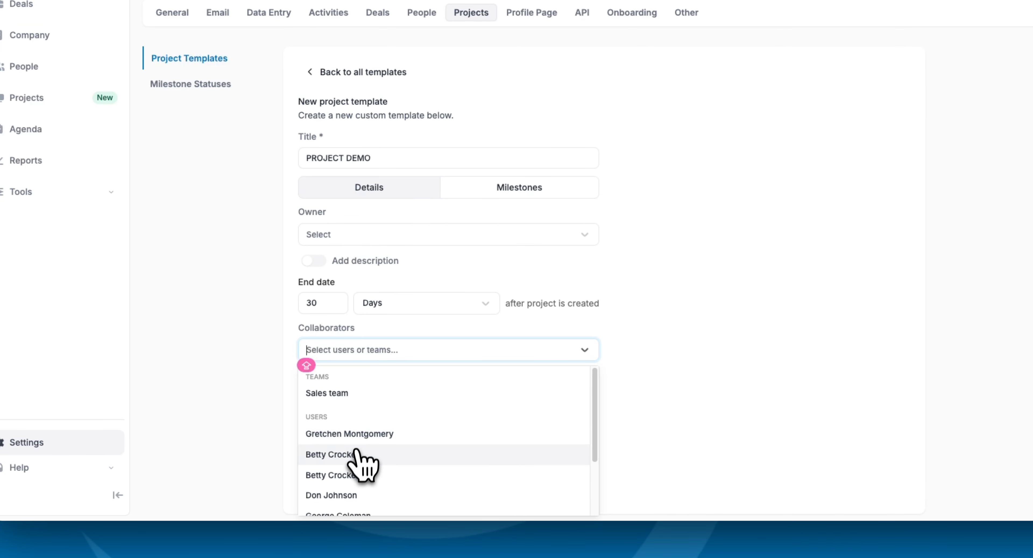
scroll(375, 476, "down", 3)
left_click(376, 477)
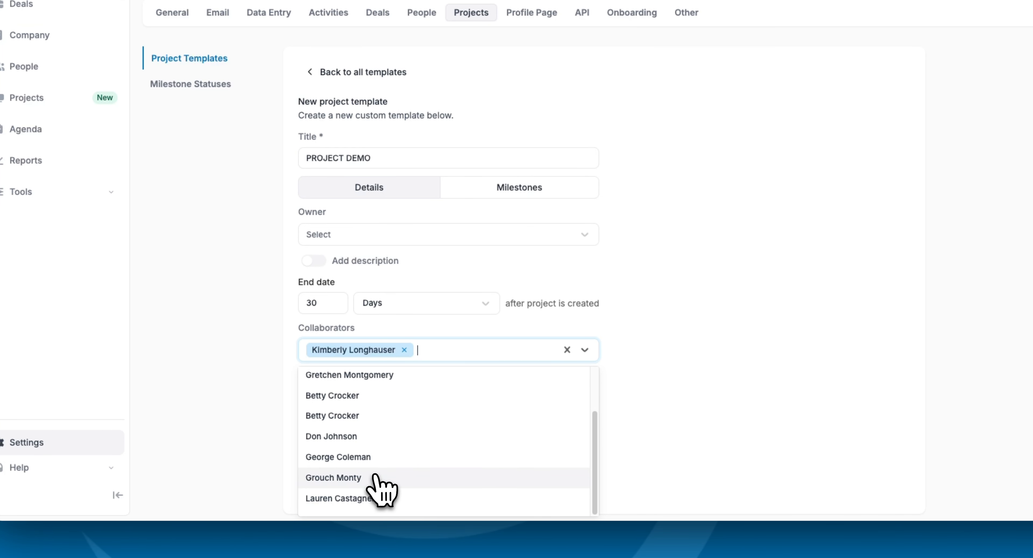
left_click(508, 324)
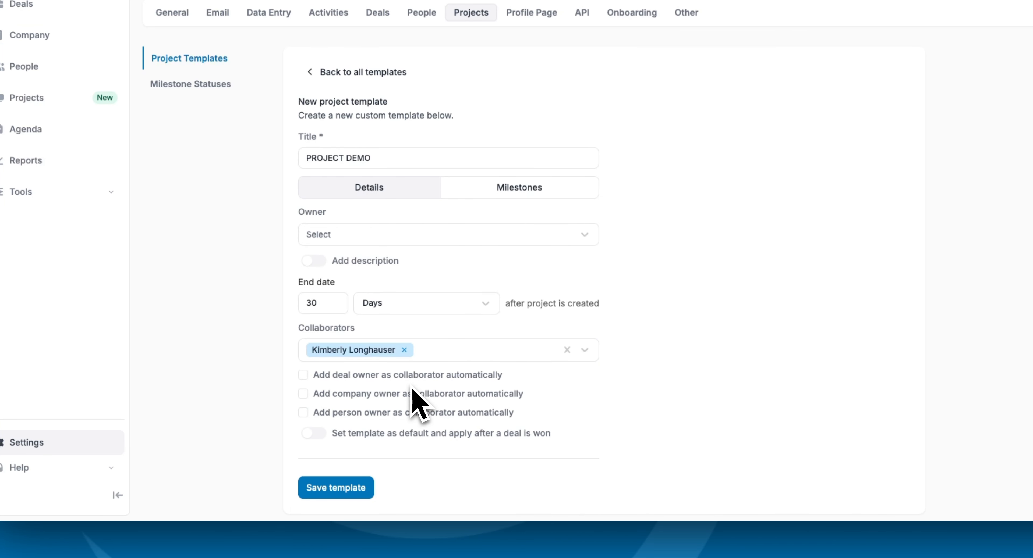
- Try the automatic owner-collaborator options, leave them off, and set the template as default to apply after a deal is won
left_click(303, 375)
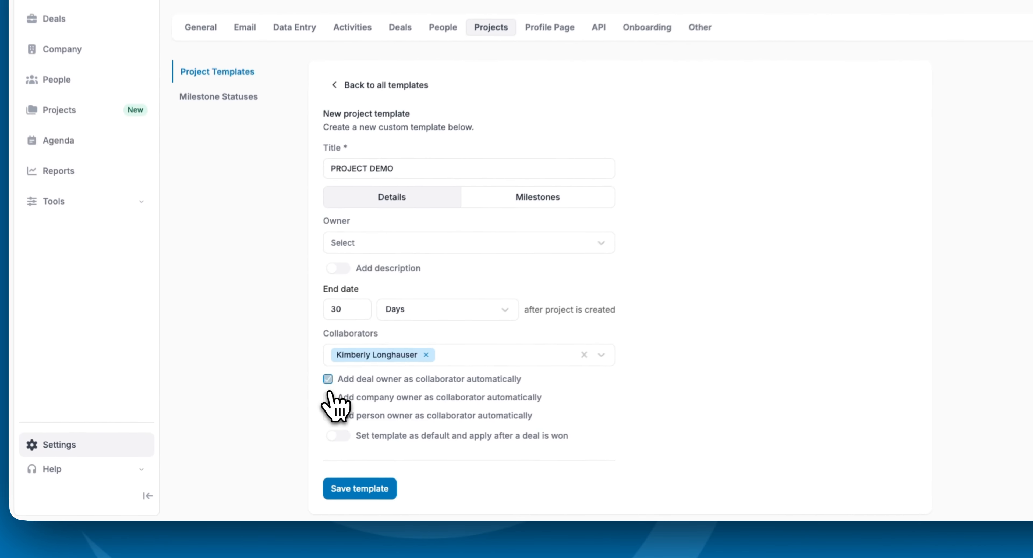
left_click(327, 397)
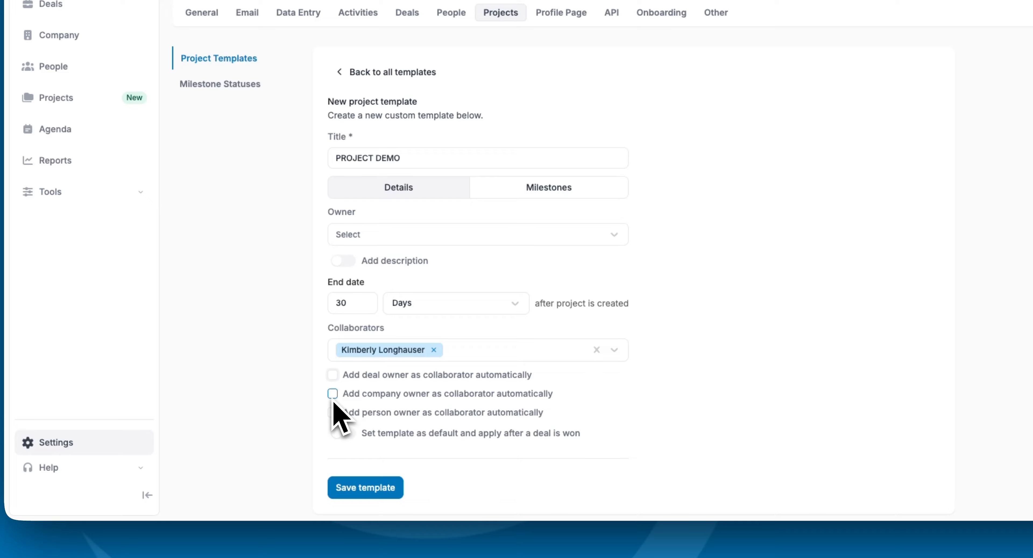
left_click(343, 433)
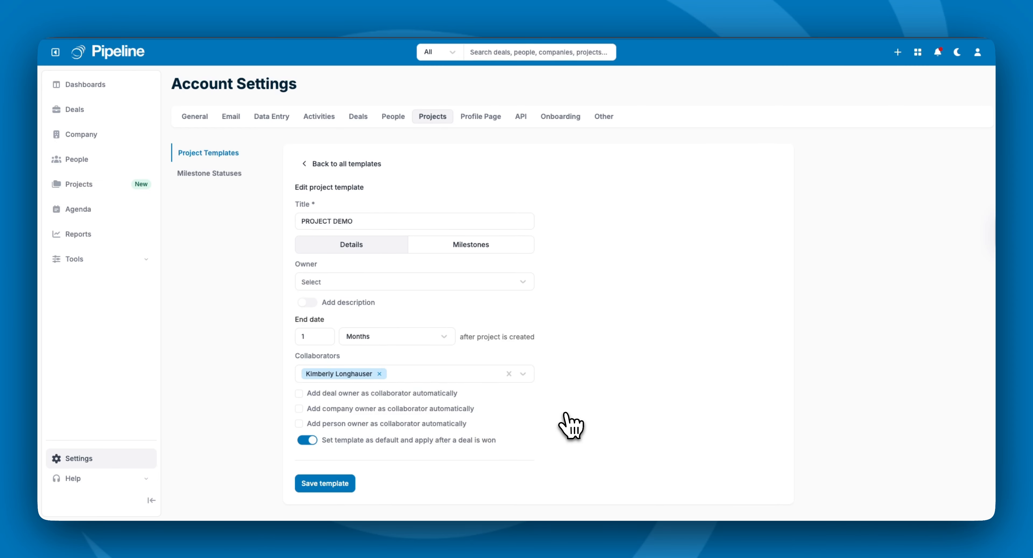
- Start a new milestone in the PROJECT DEMO template titled MILESTONE TITLE
left_click(481, 247)
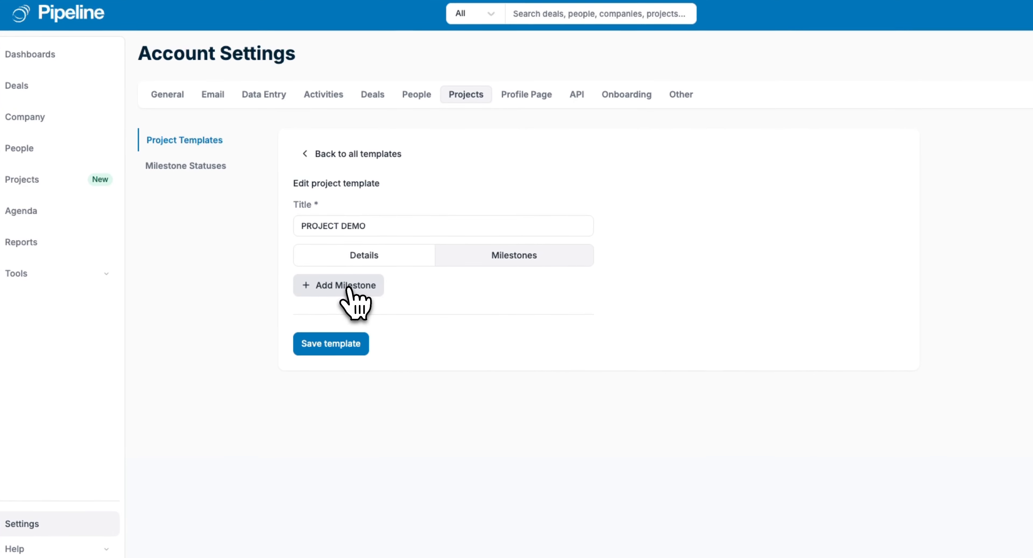
left_click(348, 288)
left_click(490, 215)
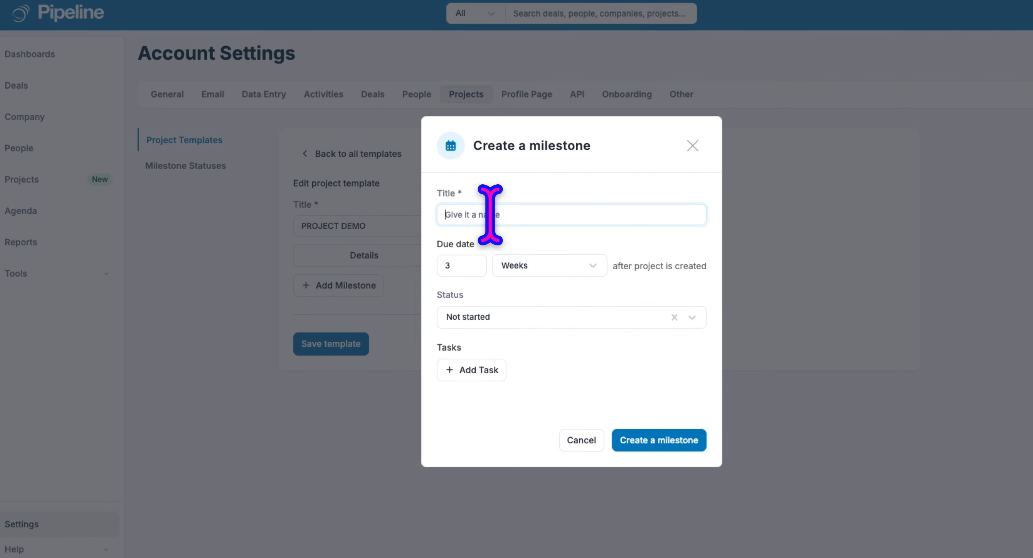
type("MILE")
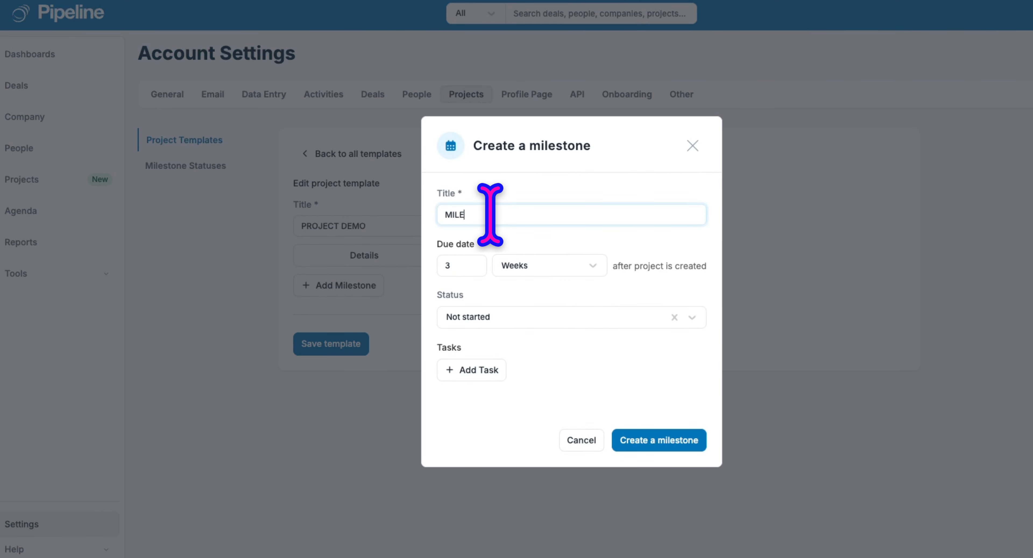
type("STONE TITLE")
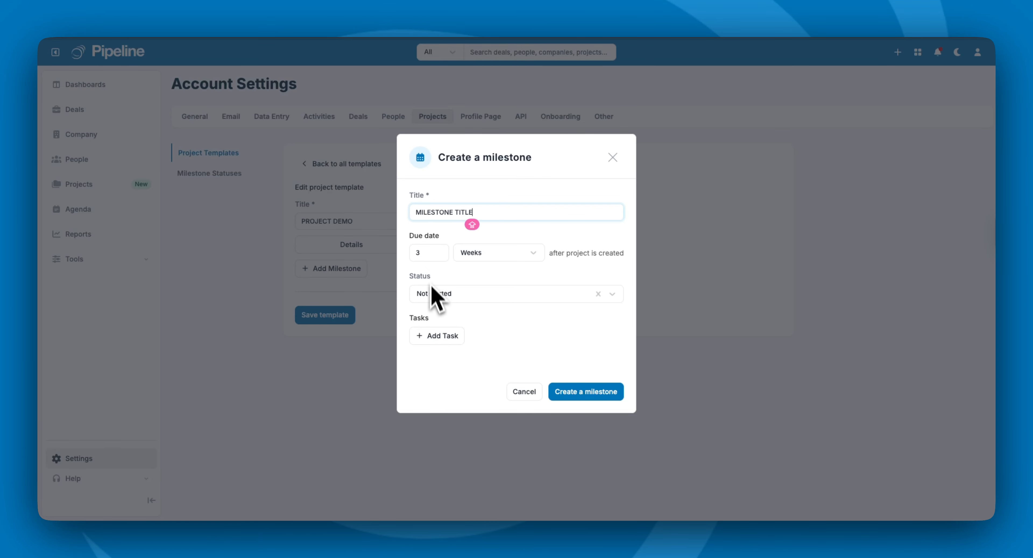
- Set the milestone's due date to 30 days after project creation and check the status choices, keeping Not started
left_click(428, 253)
type("0")
left_click(495, 256)
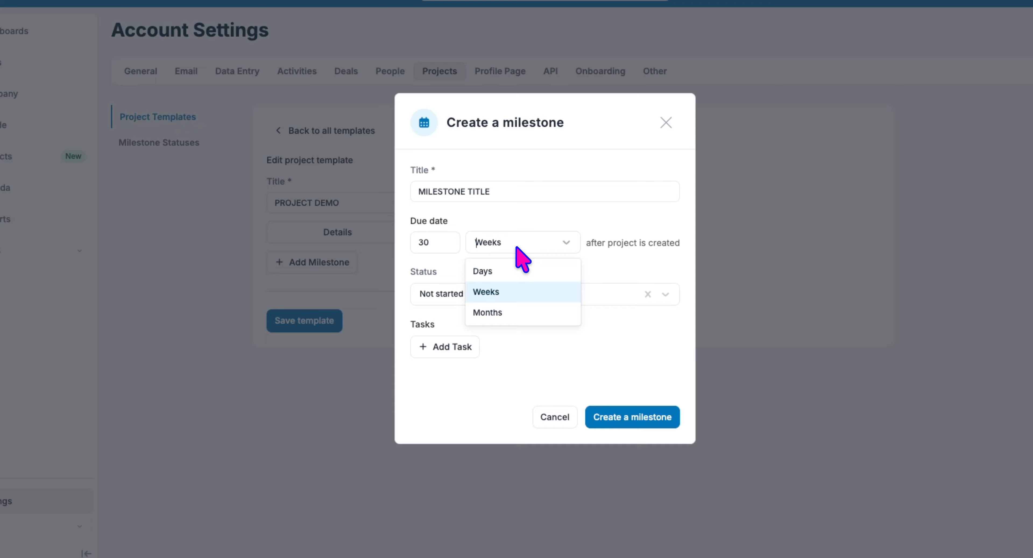
left_click(510, 268)
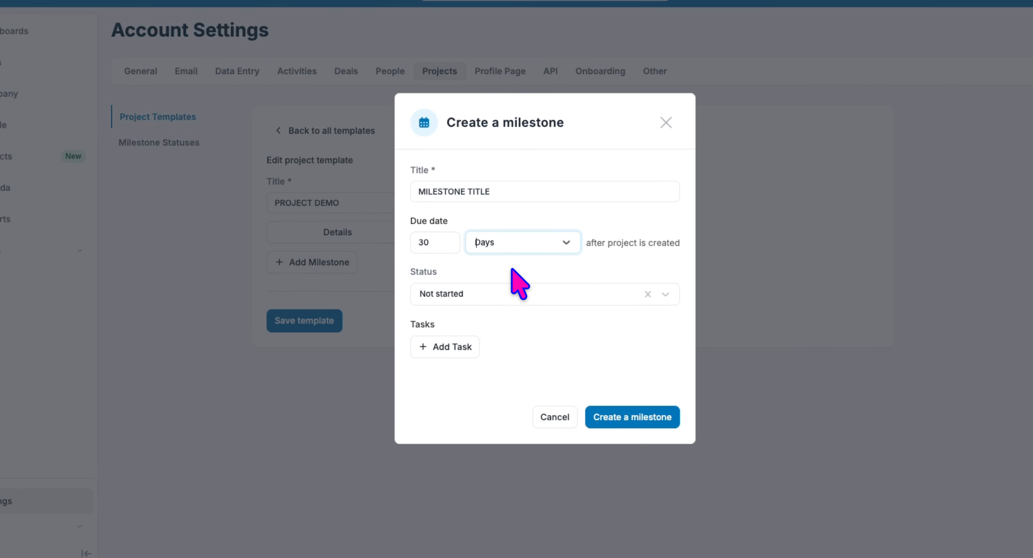
left_click(482, 294)
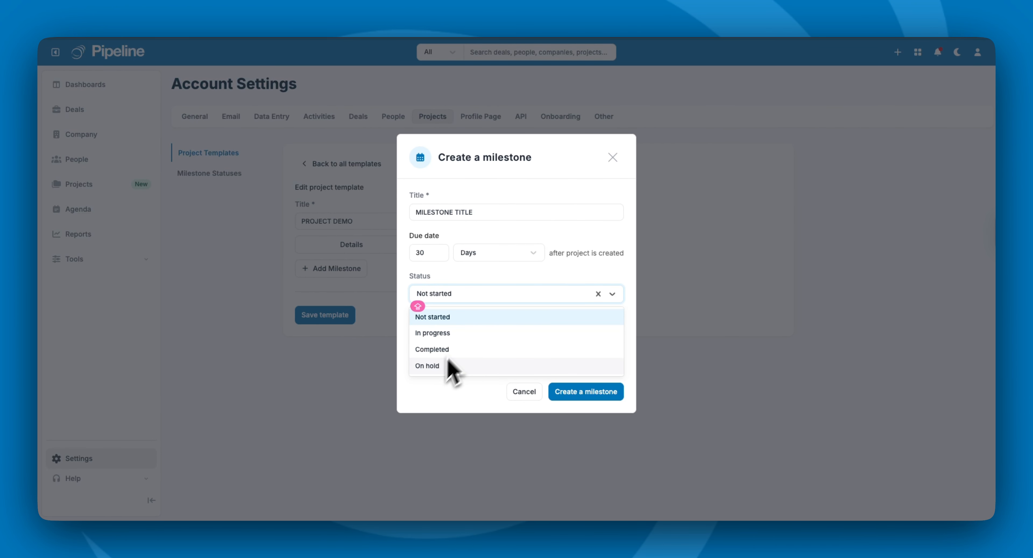
left_click(491, 276)
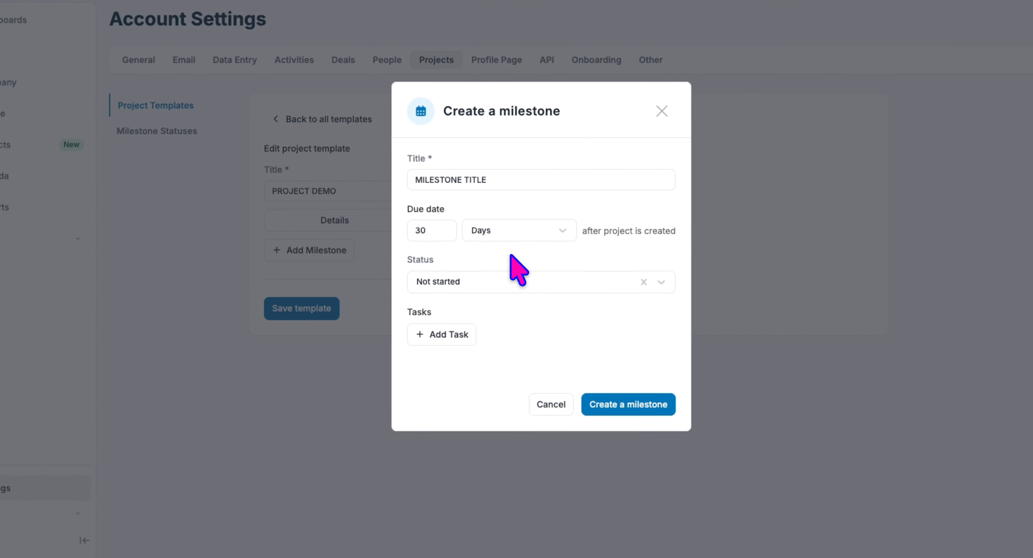
- Add a first task named VISIT SITE to the milestone, keeping it on day 0
left_click(449, 337)
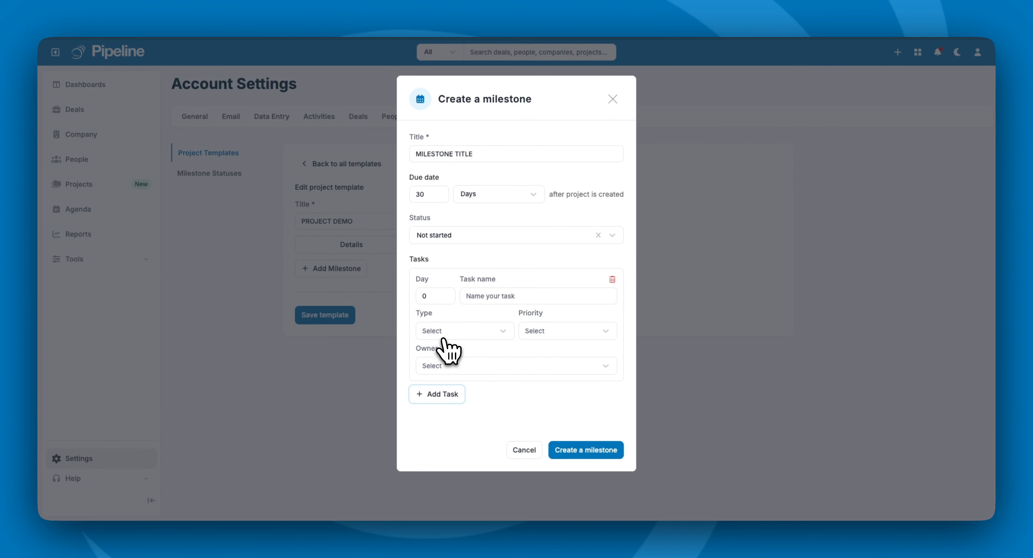
left_click(428, 296)
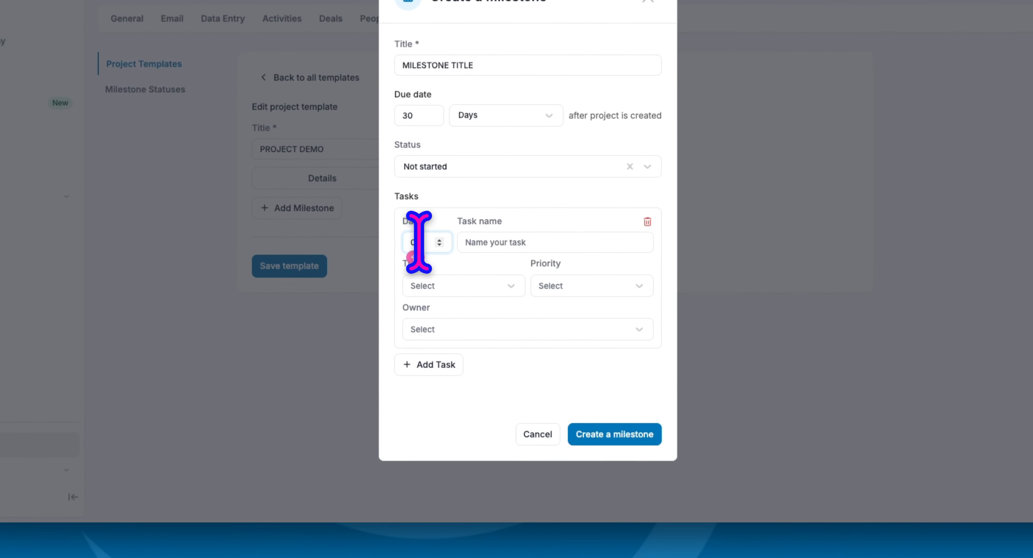
left_click(496, 237)
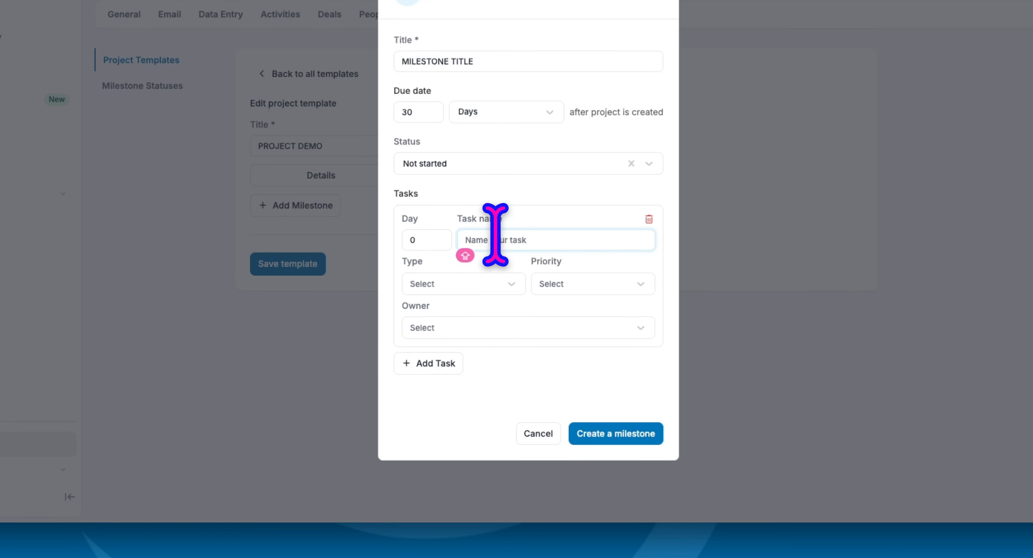
type("VISIT")
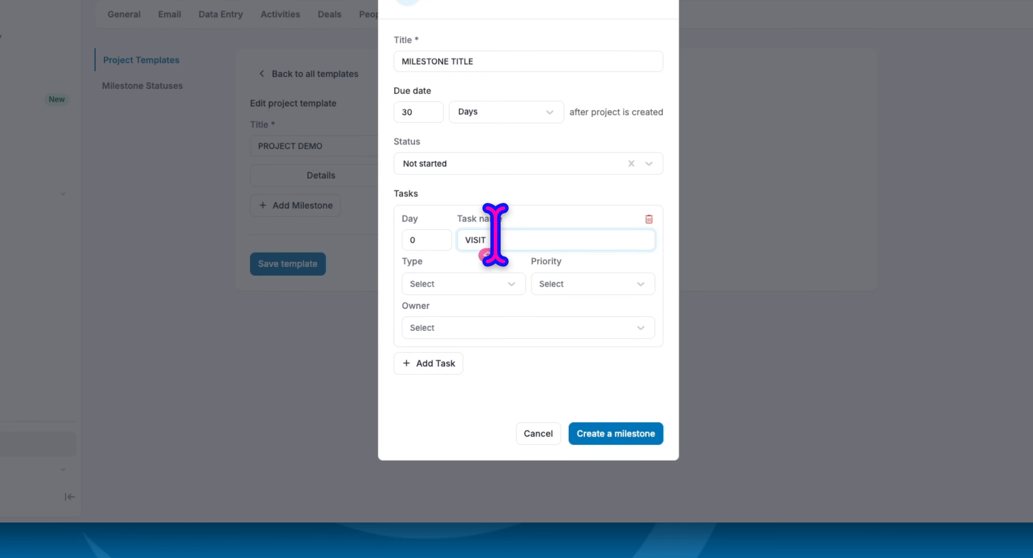
type(" SITE")
- Set the VISIT SITE task's type to Appointment and priority to High, and assign a user as its owner
left_click(465, 285)
left_click(465, 311)
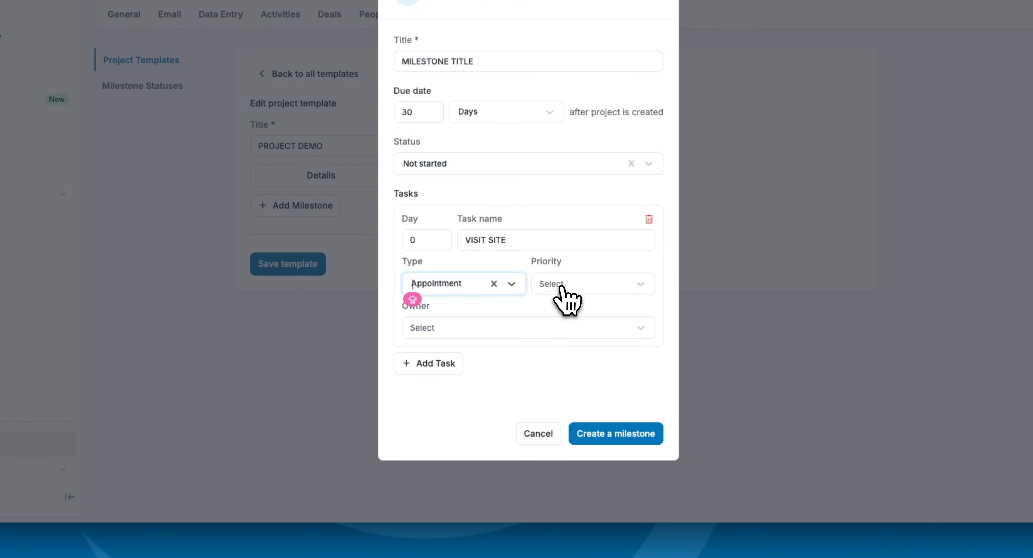
left_click(560, 287)
left_click(563, 312)
left_click(488, 328)
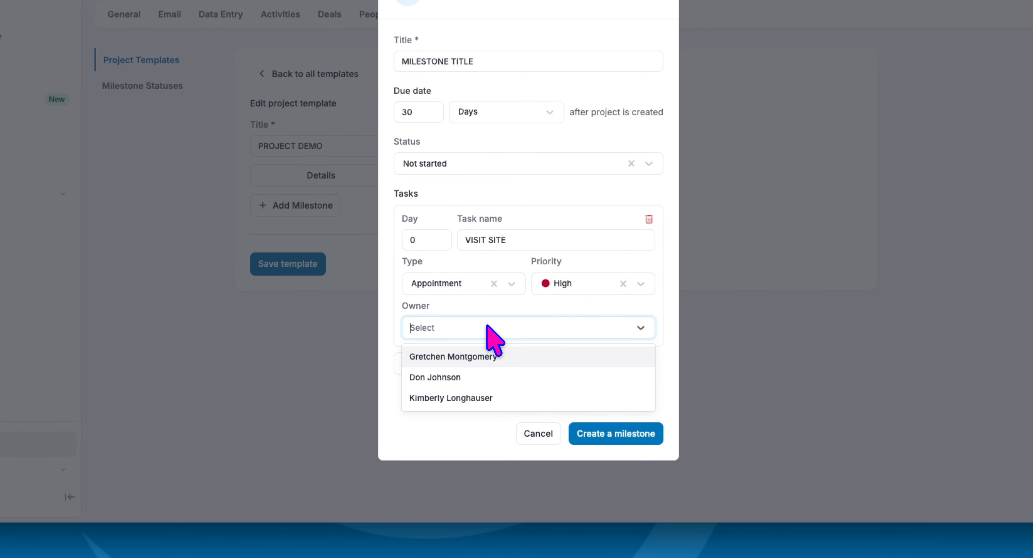
left_click(486, 397)
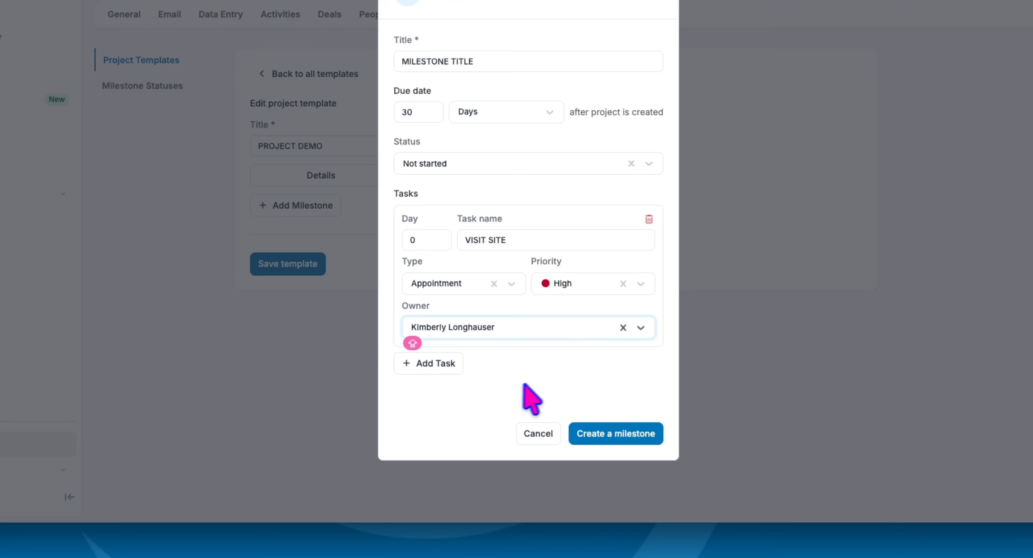
- Add a second task named FOLLOW UP to the milestone, scheduled for day 7
left_click(457, 371)
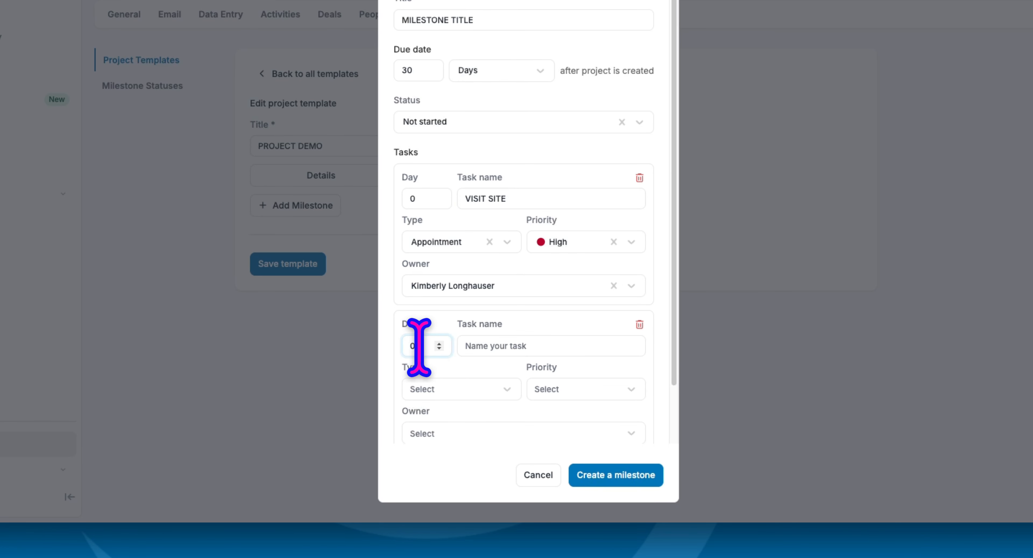
left_click(408, 347)
double_click(409, 347)
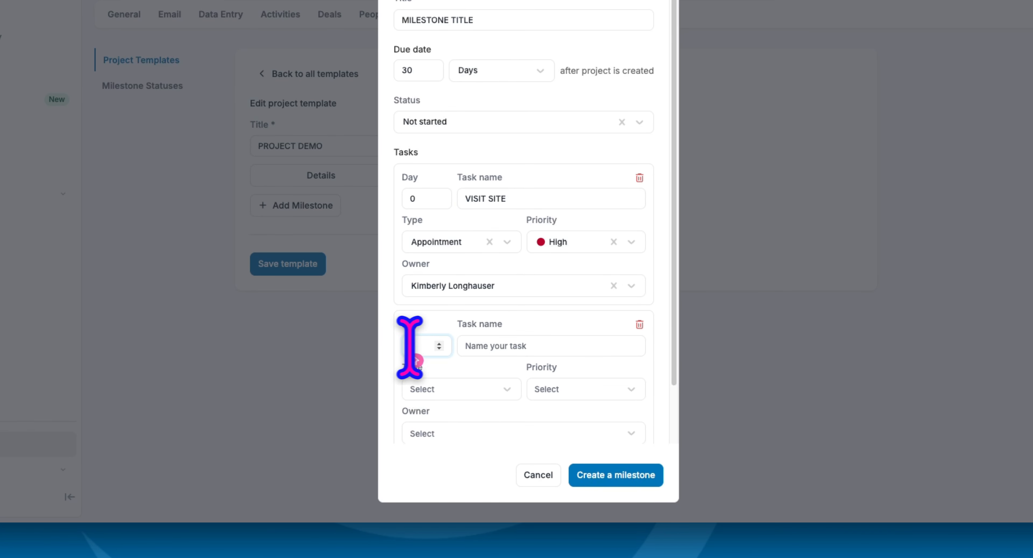
type("7")
left_click(494, 346)
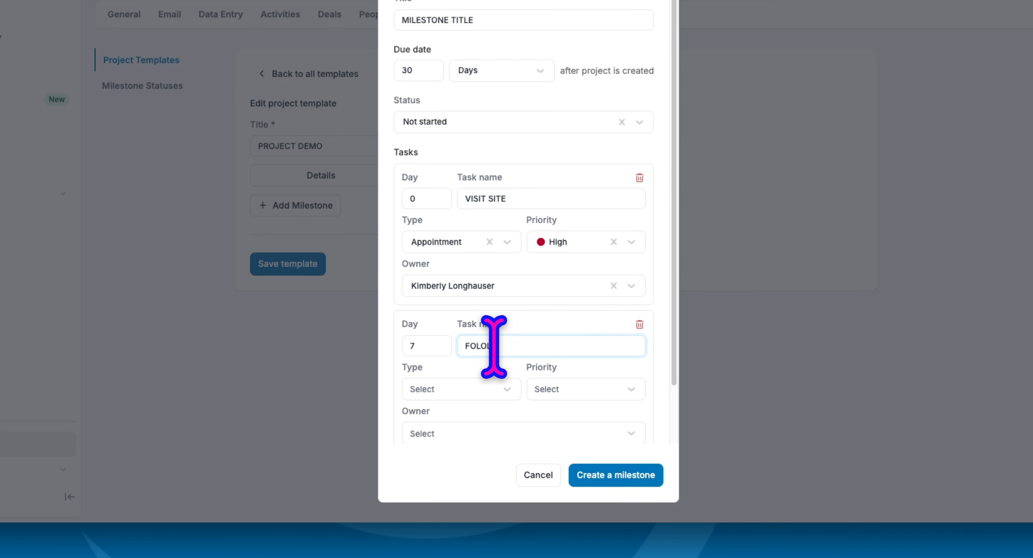
type("FOLLOW UP")
- Set the FOLLOW UP task's type to Email and assign a different user as its owner
left_click(454, 391)
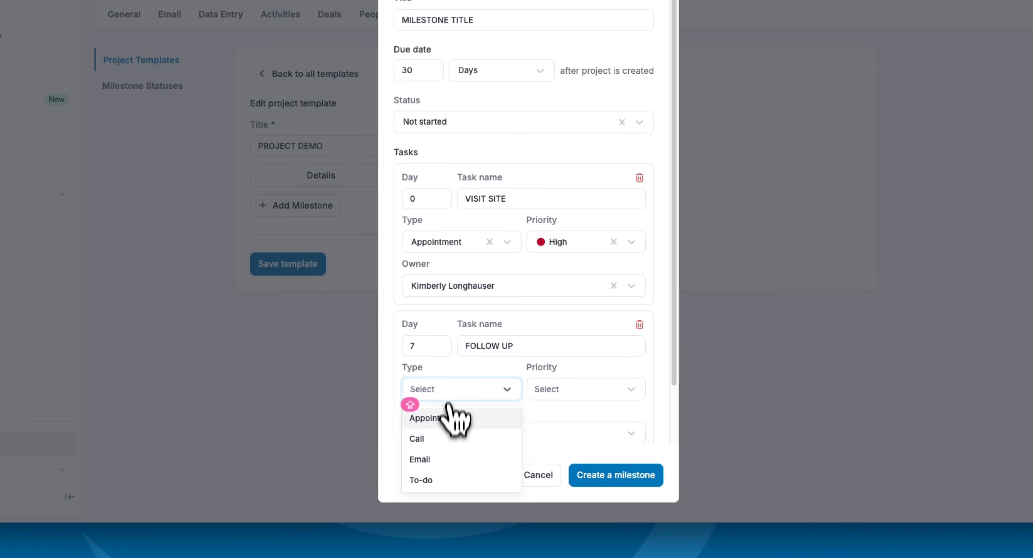
left_click(425, 460)
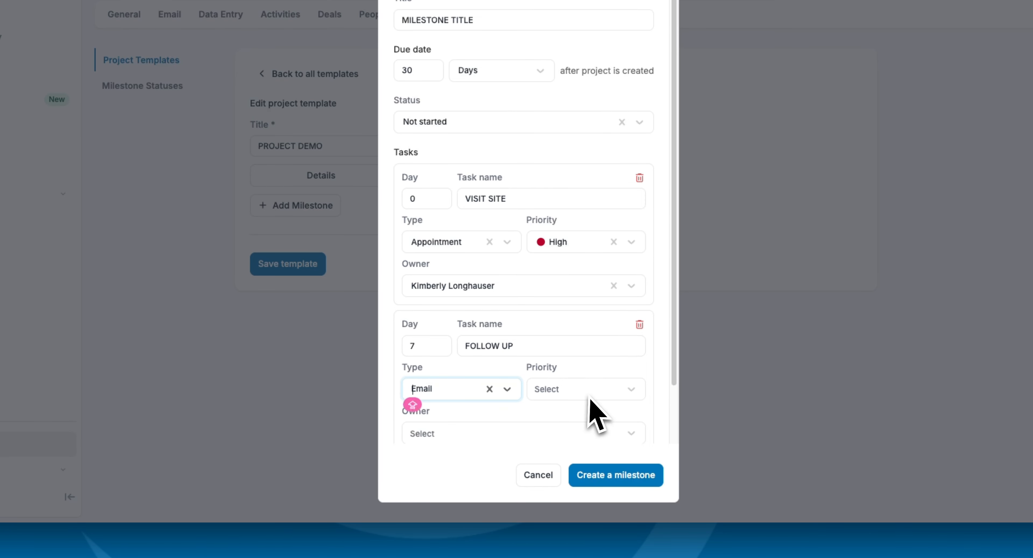
left_click(465, 434)
left_click(465, 483)
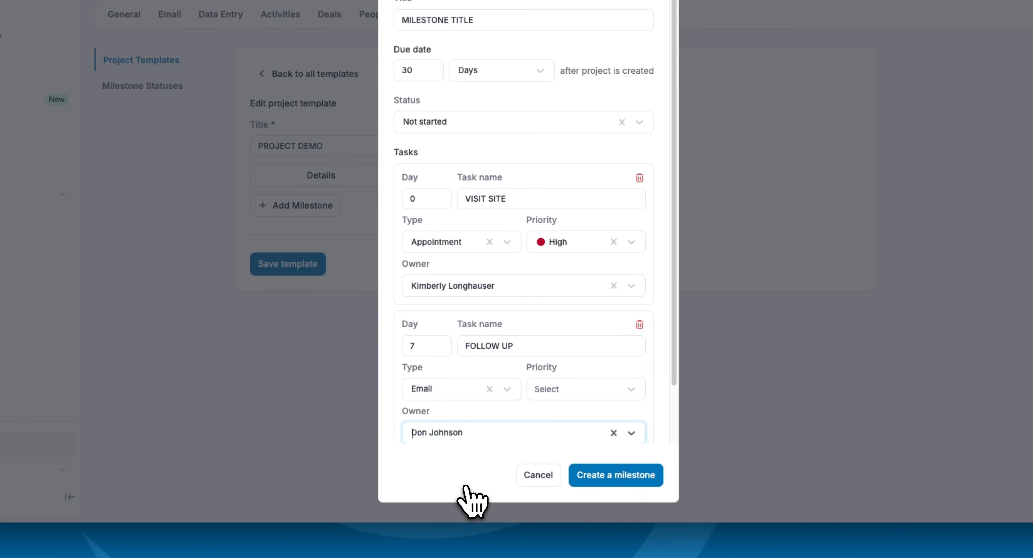
- Create the milestone with its two tasks and save the project template
scroll(484, 408, "down", 2)
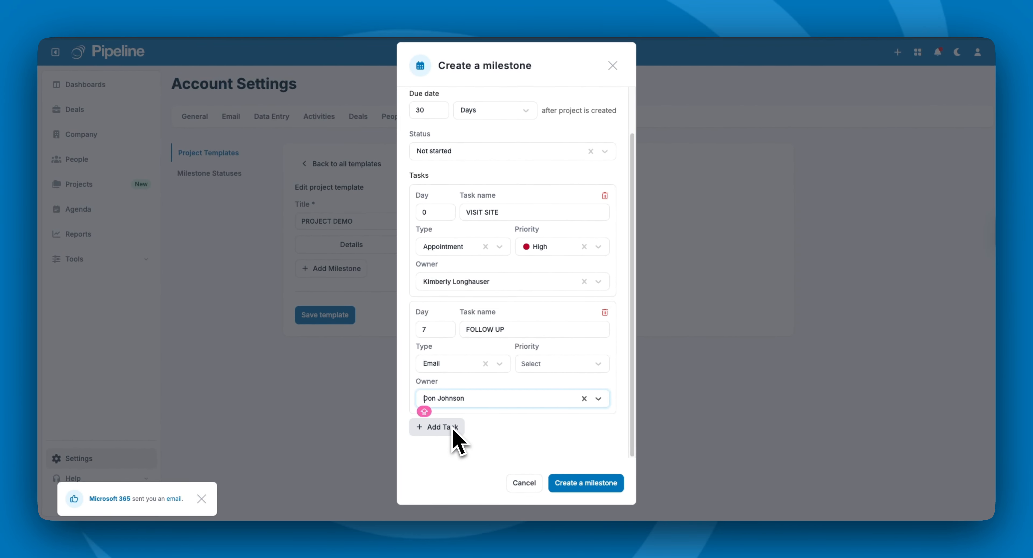
left_click(589, 487)
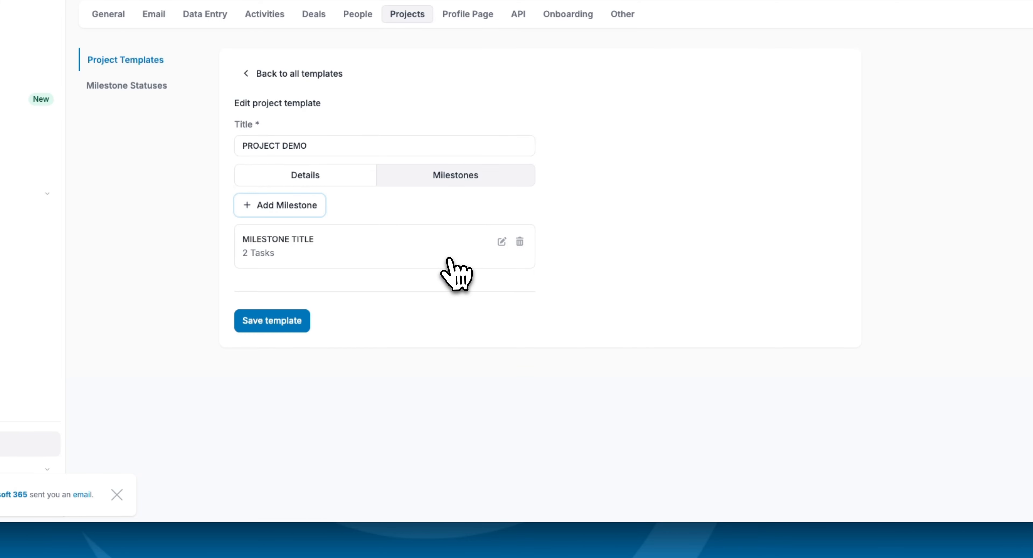
left_click(273, 321)
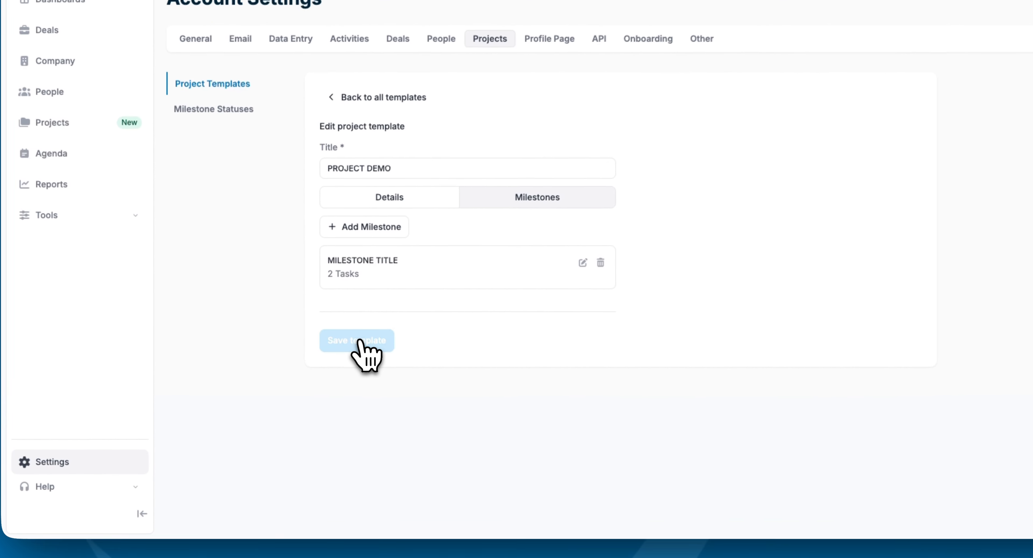